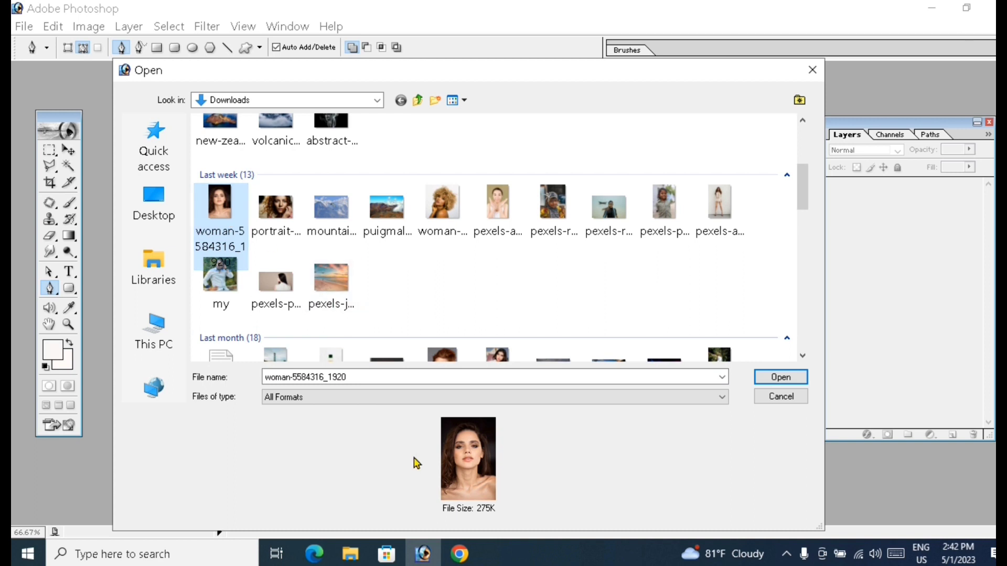
Open the portrait woman-5584316_1920 from Downloads and maximize its document window.
left_click(774, 380)
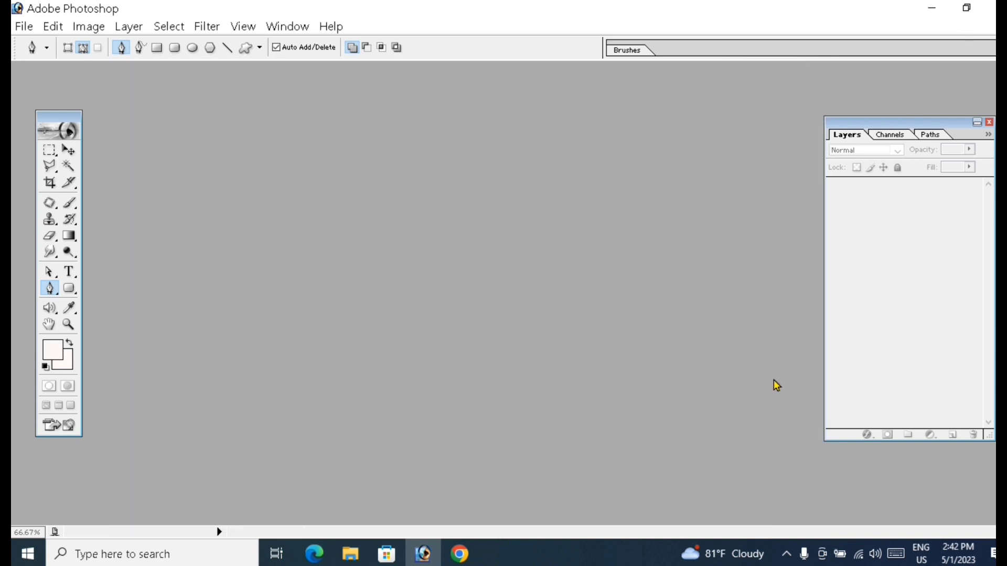
left_click(568, 365)
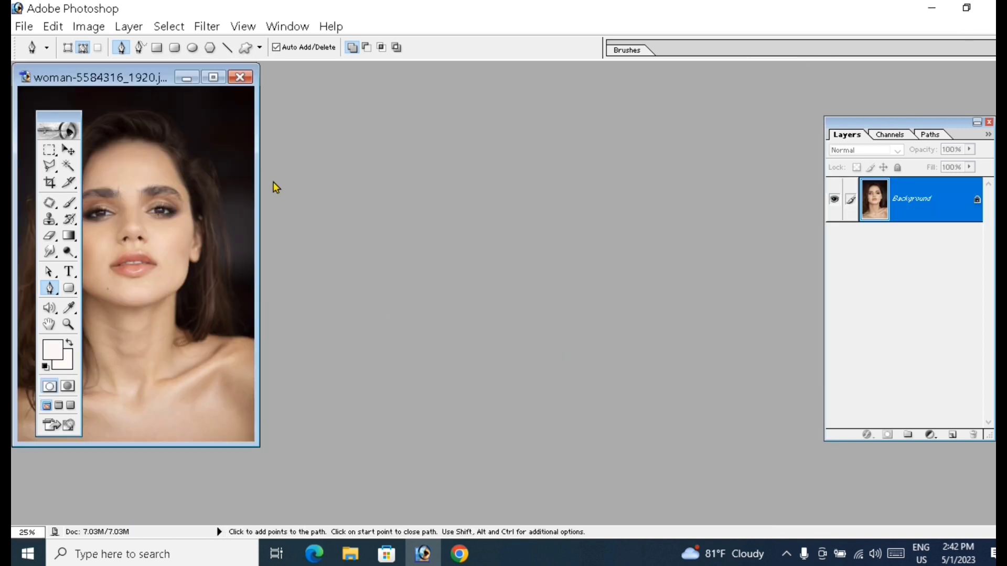
left_click(213, 77)
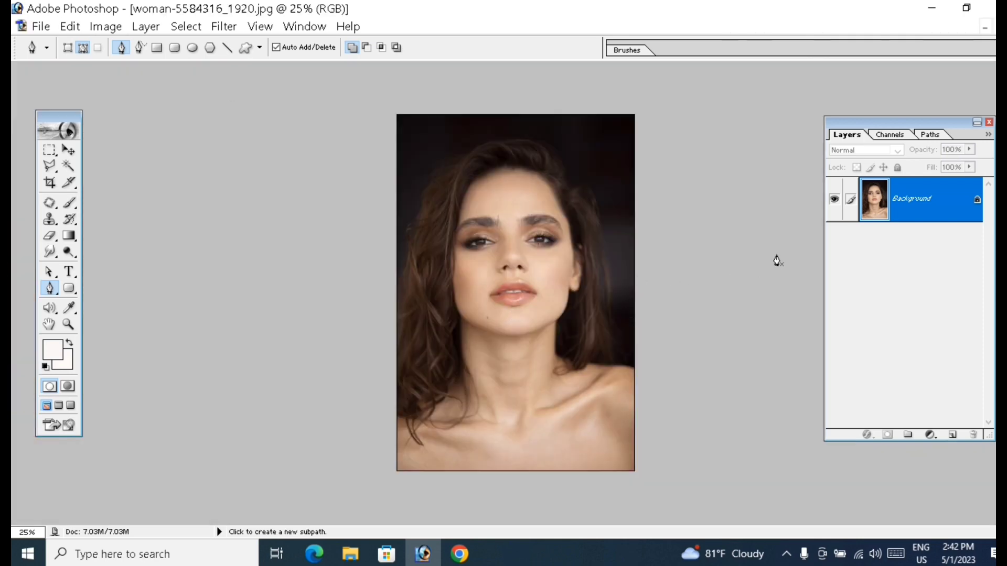
Duplicate the Background layer of the portrait, accepting the default layer name.
key("ctrl+space")
left_click(532, 290)
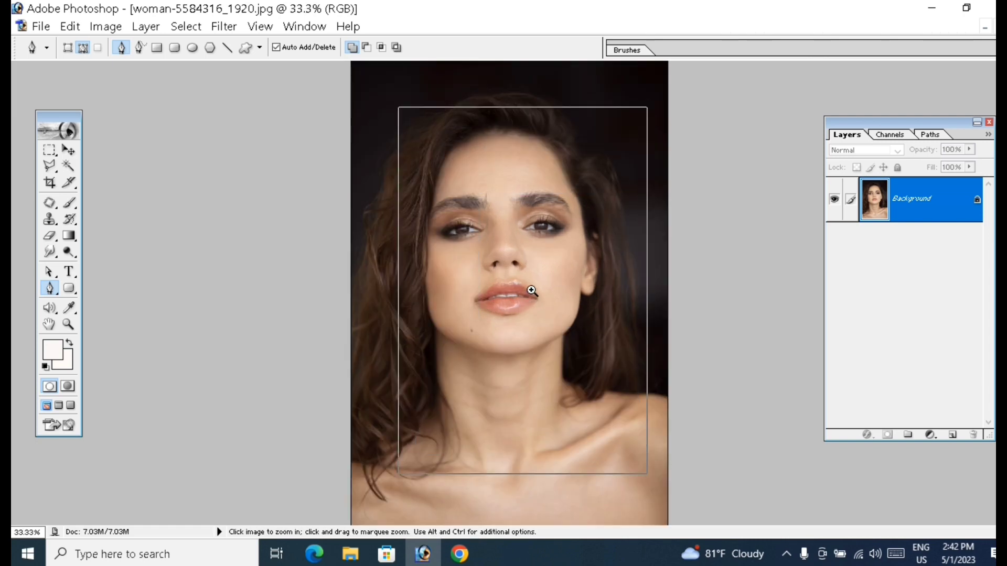
left_click(530, 291)
left_click(535, 297)
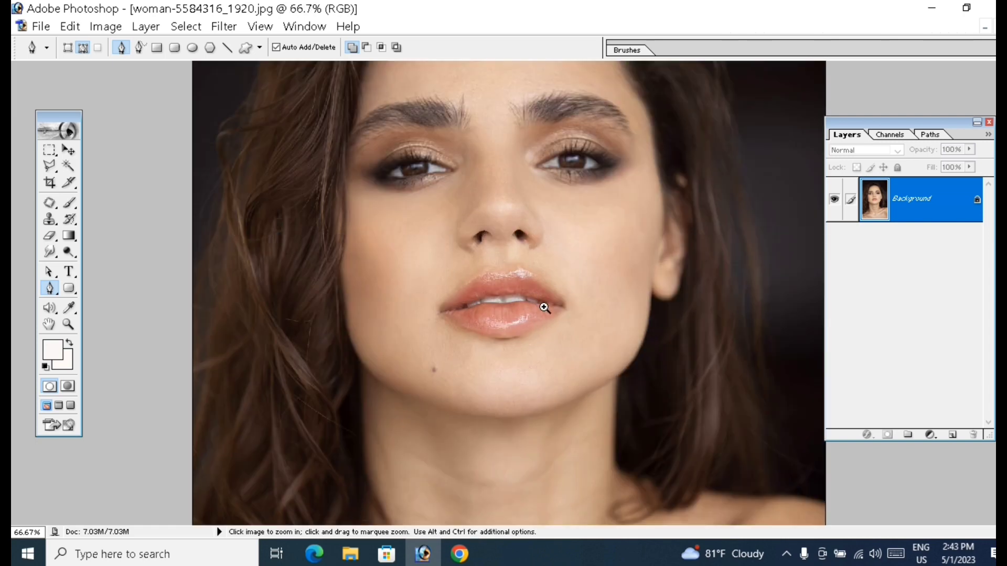
left_click(554, 321)
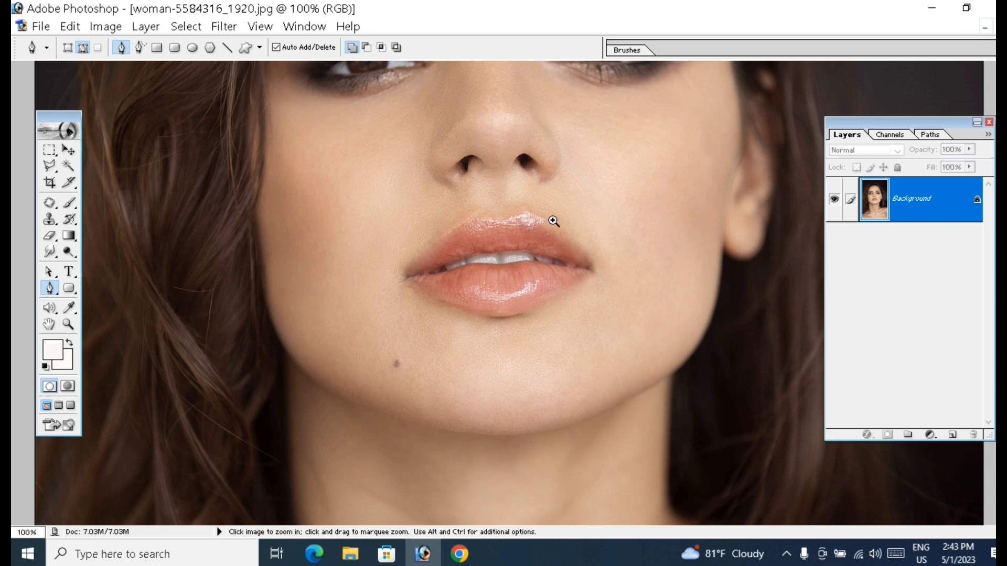
left_click(522, 267)
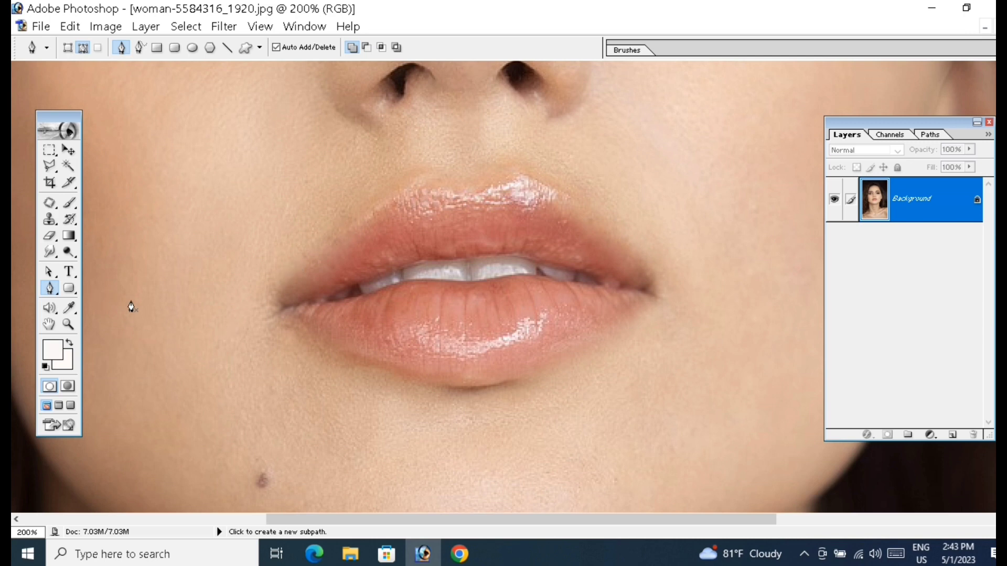
right_click(920, 209)
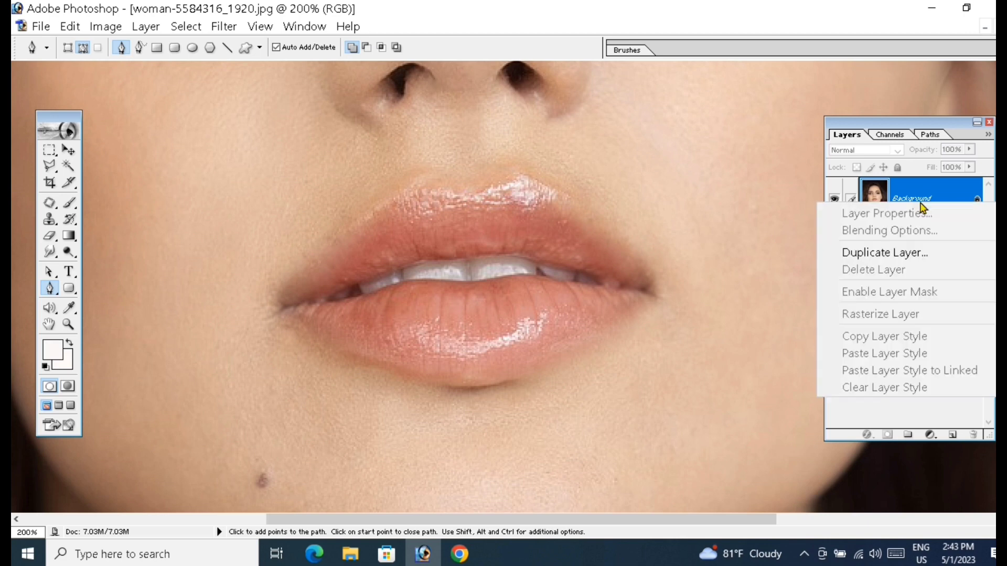
left_click(904, 253)
left_click(610, 237)
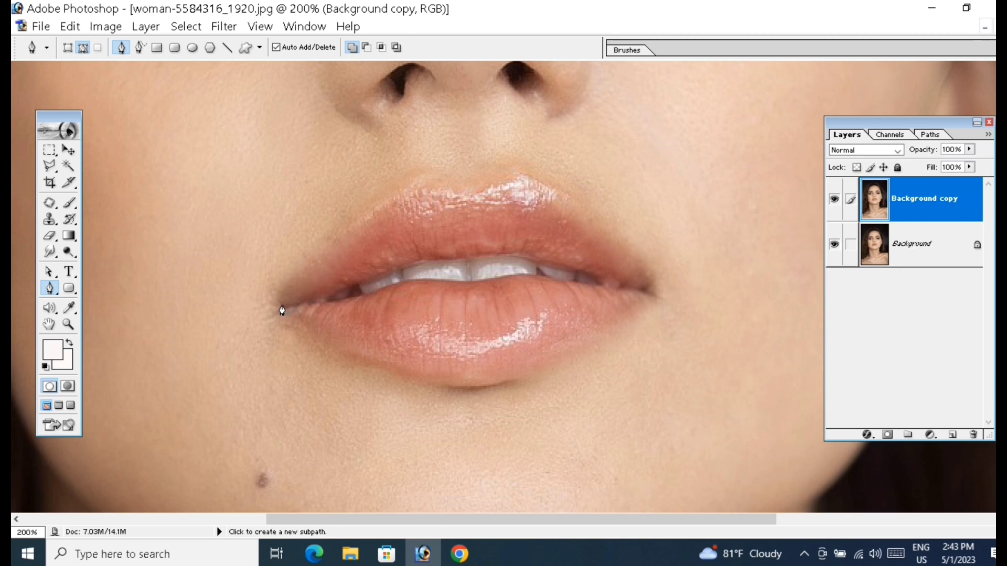
Trace the upper lip's outer edge with the Pen tool, from the left mouth corner over the cupid's bow to the right corner.
left_click(49, 287)
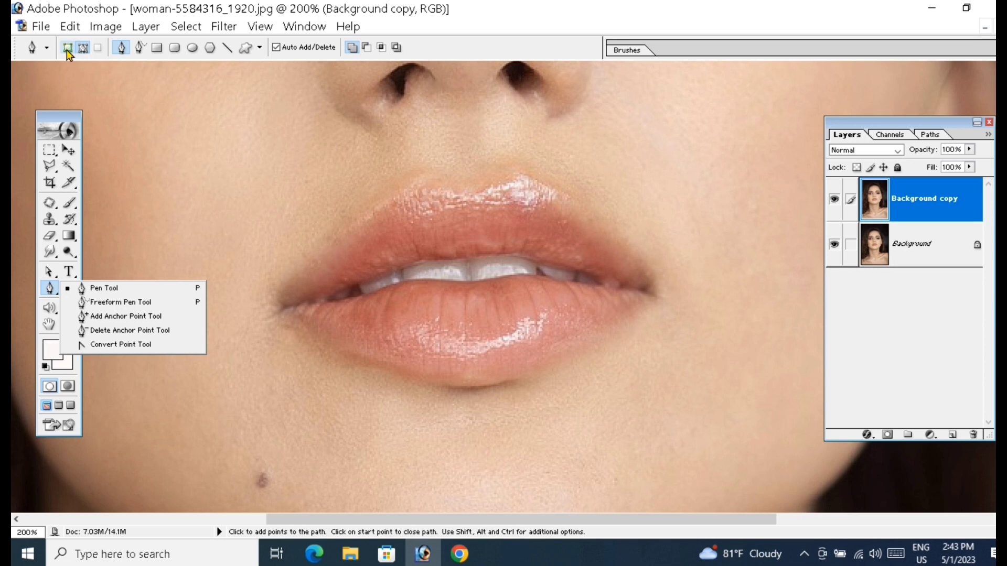
left_click(272, 307)
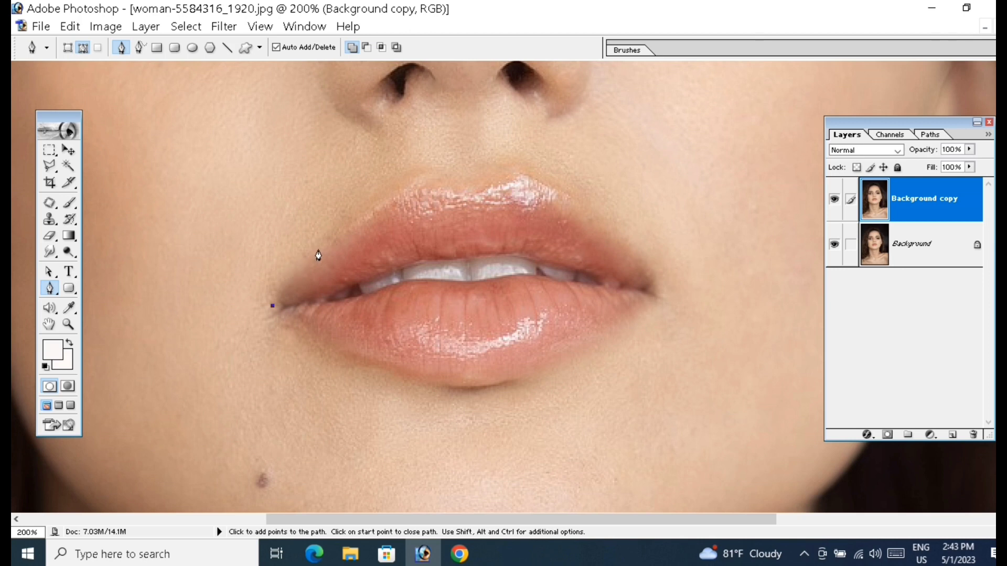
left_click_drag(329, 243, 365, 215)
left_click(410, 188)
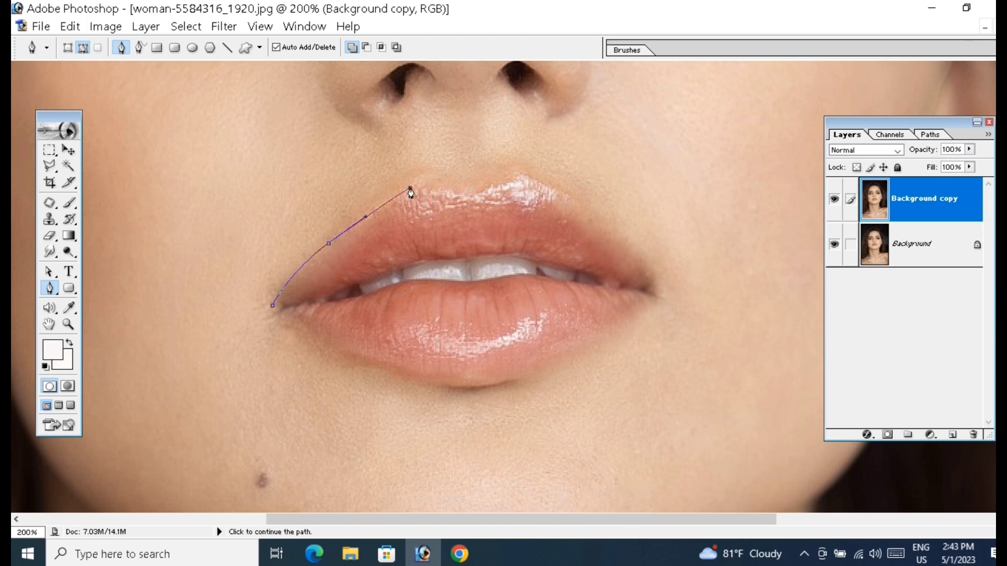
left_click(467, 196)
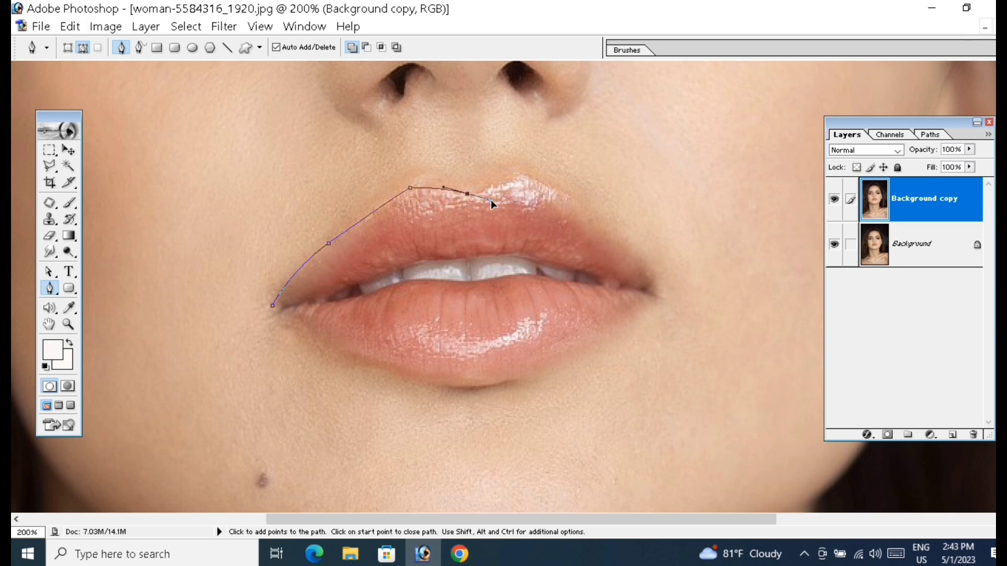
left_click_drag(492, 201, 504, 209)
key("alt")
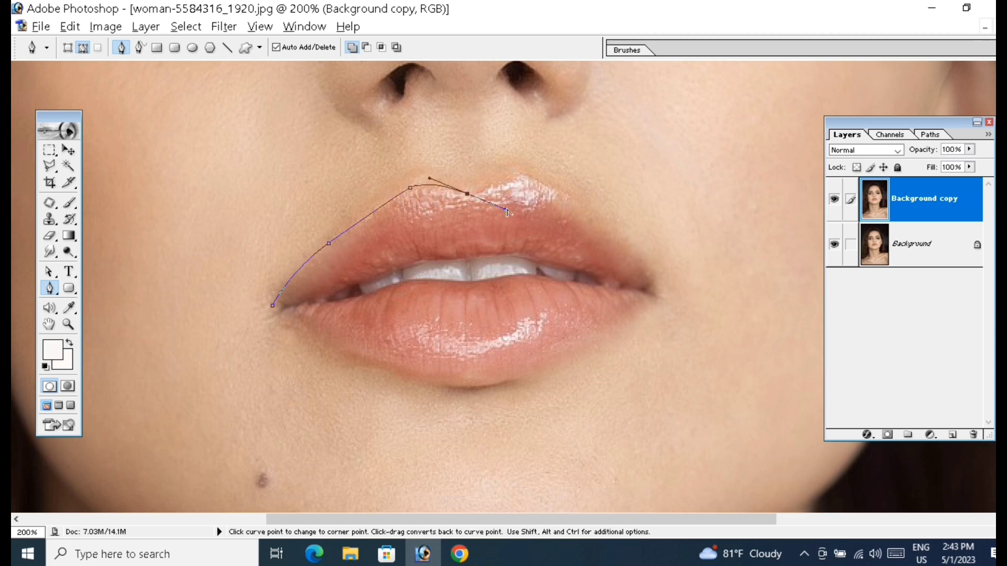
left_click(519, 177)
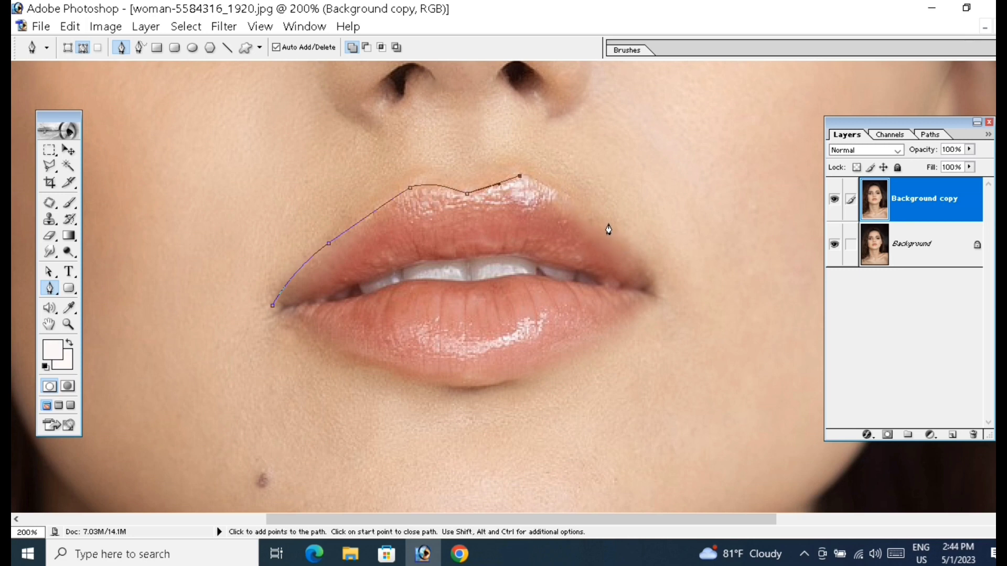
left_click_drag(593, 214, 623, 241)
left_click_drag(653, 279, 655, 289)
Continue the path along the upper lip's inner edge above the teeth and close it at the left mouth corner.
left_click(583, 276)
left_click(530, 259)
left_click_drag(445, 263, 429, 267)
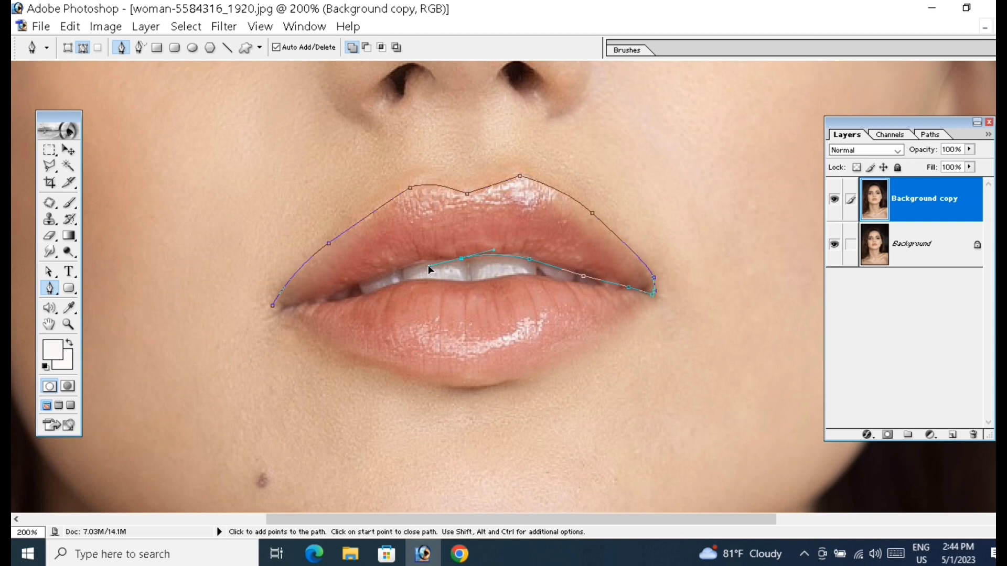
left_click_drag(368, 278, 336, 294)
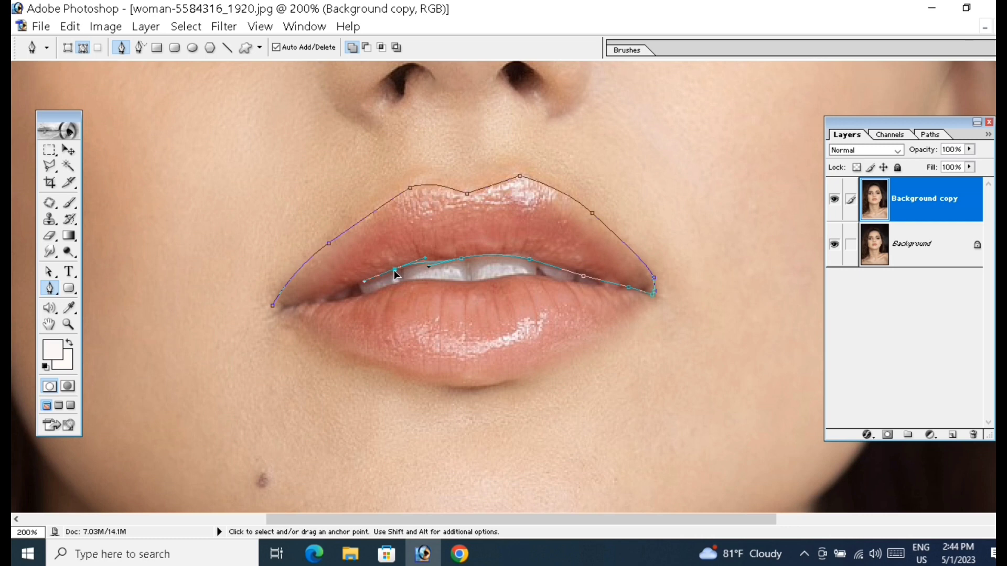
left_click_drag(394, 271, 412, 265)
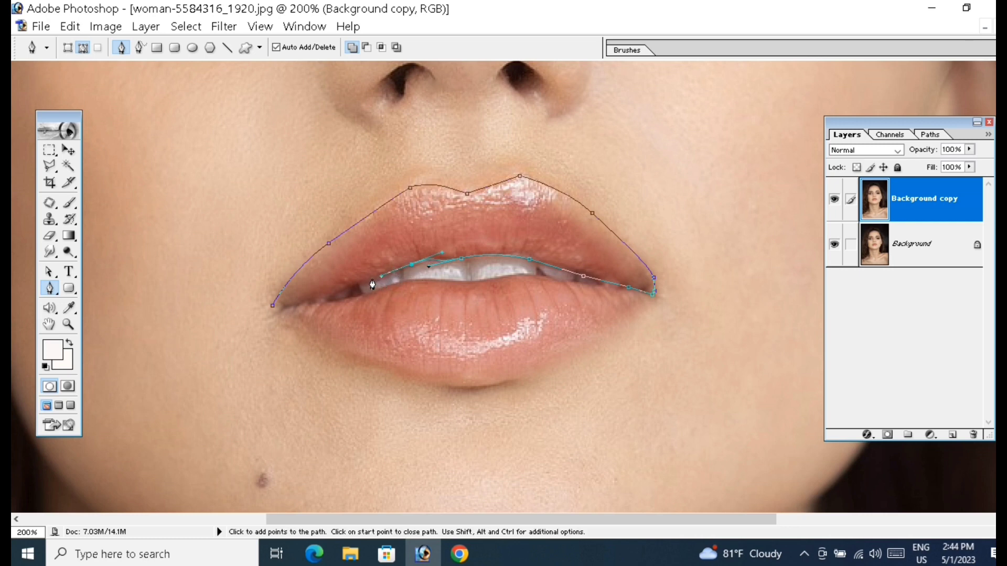
left_click(333, 294)
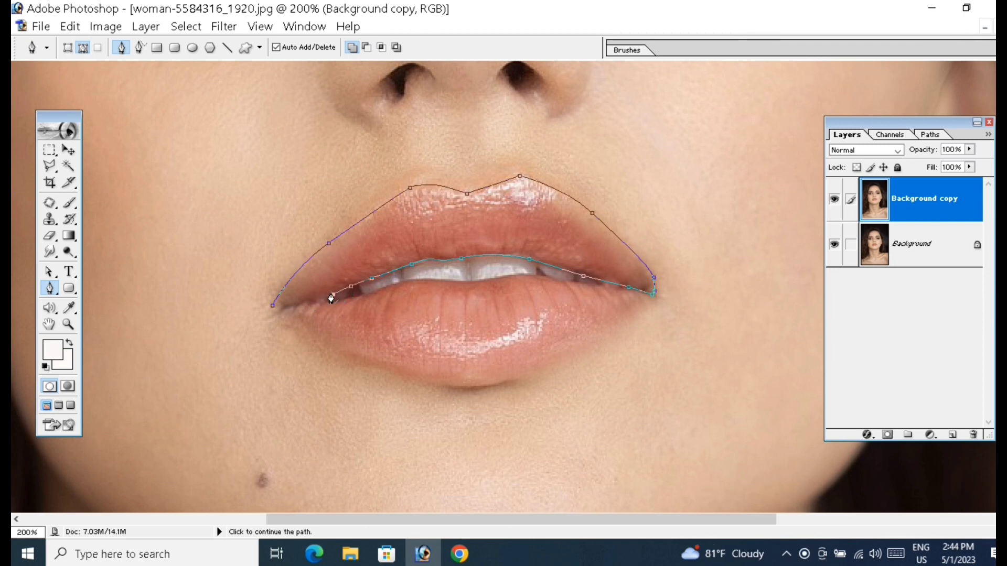
left_click_drag(333, 295, 341, 293)
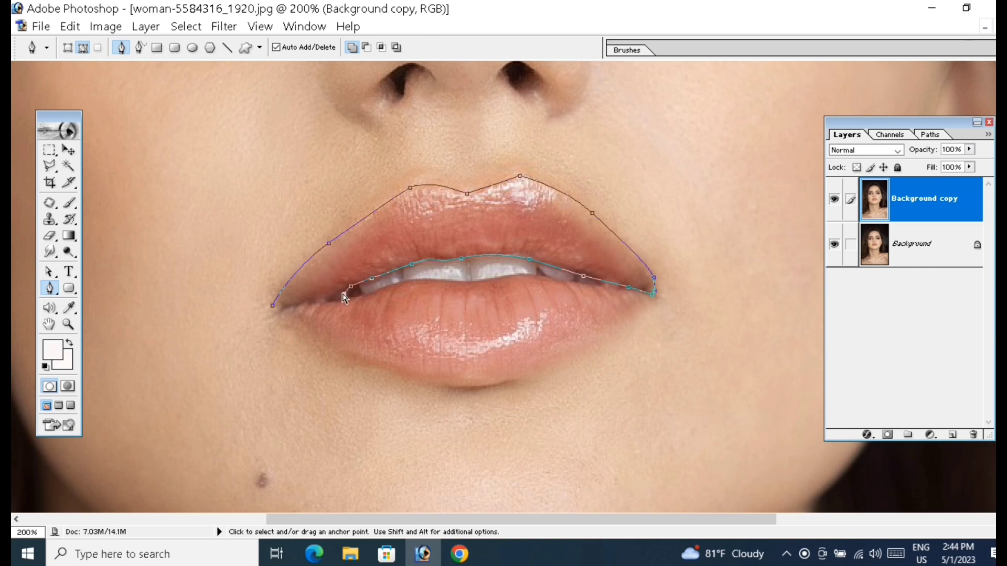
left_click(328, 299)
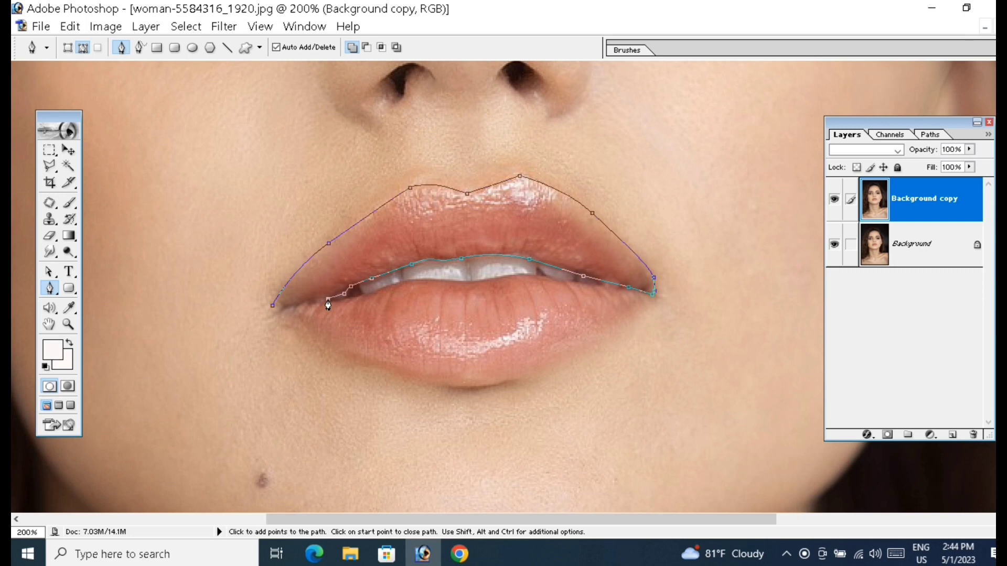
left_click(317, 303)
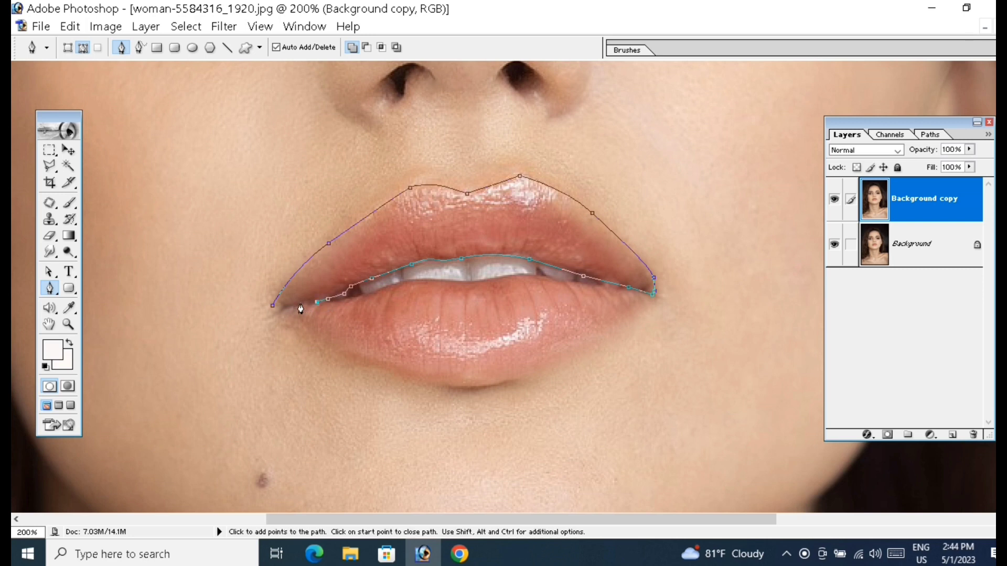
left_click(272, 306)
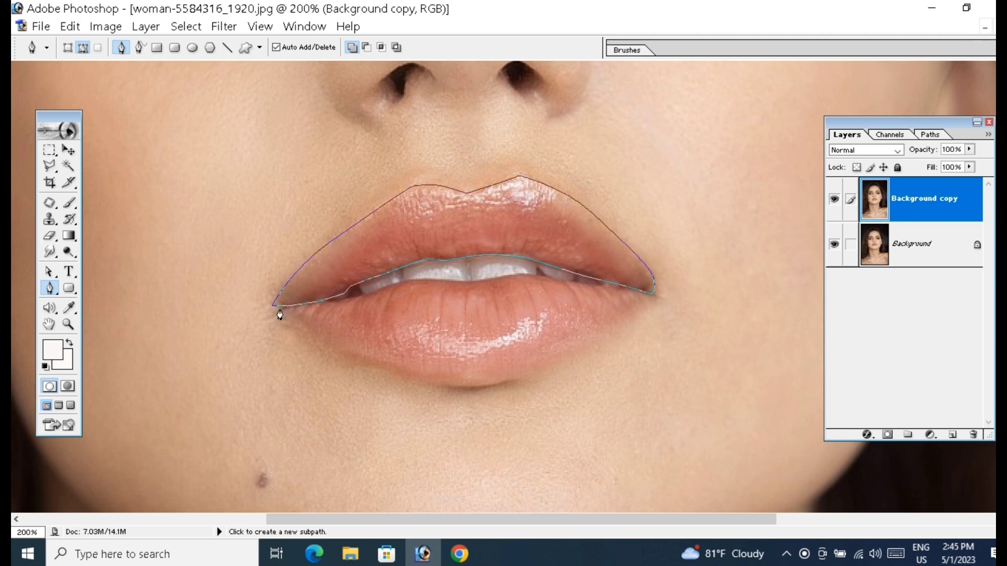
Trace the lower lip's outer edge as a new subpath from the left mouth corner to the right corner.
left_click(277, 314)
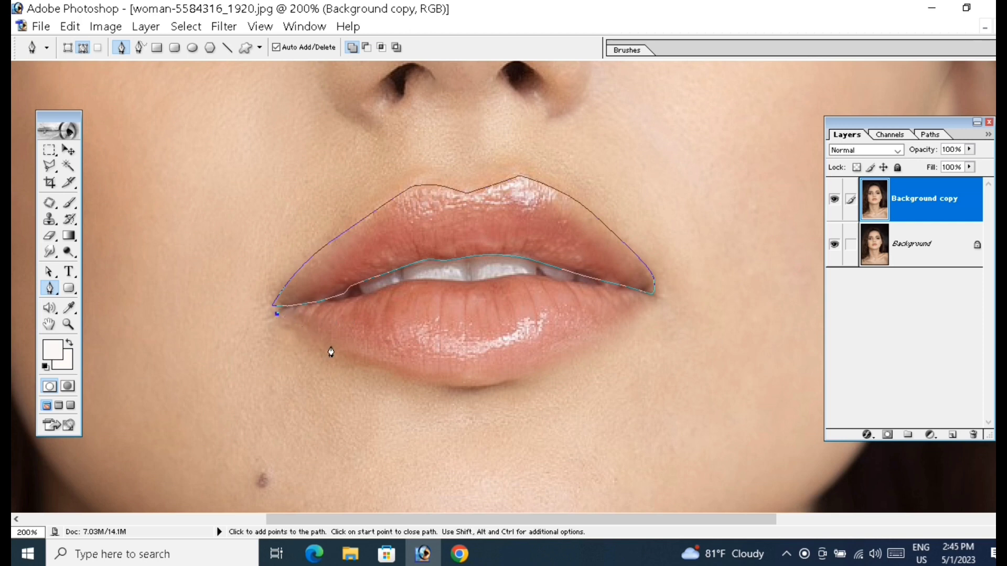
left_click_drag(470, 389, 524, 378)
left_click_drag(649, 299, 653, 290)
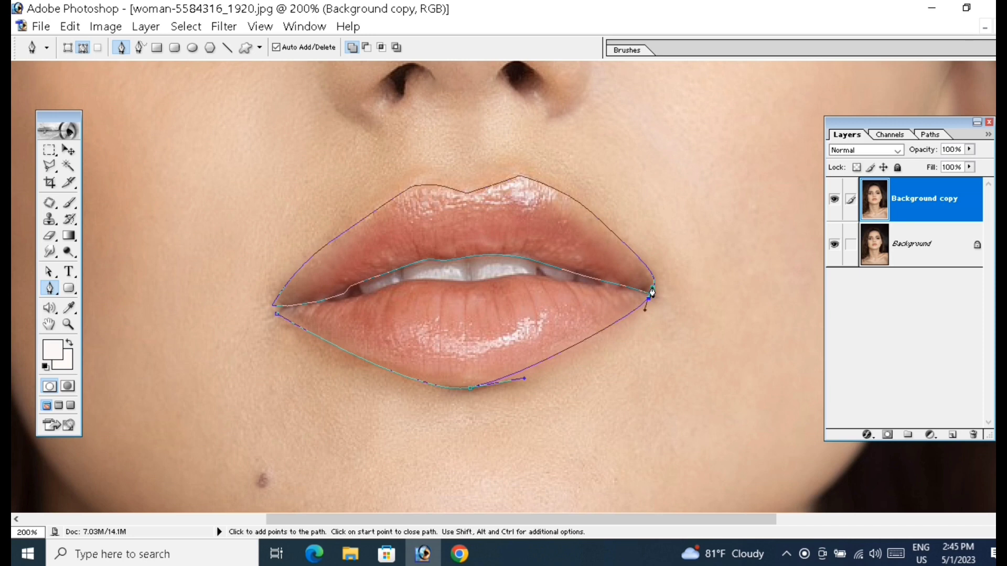
key("alt")
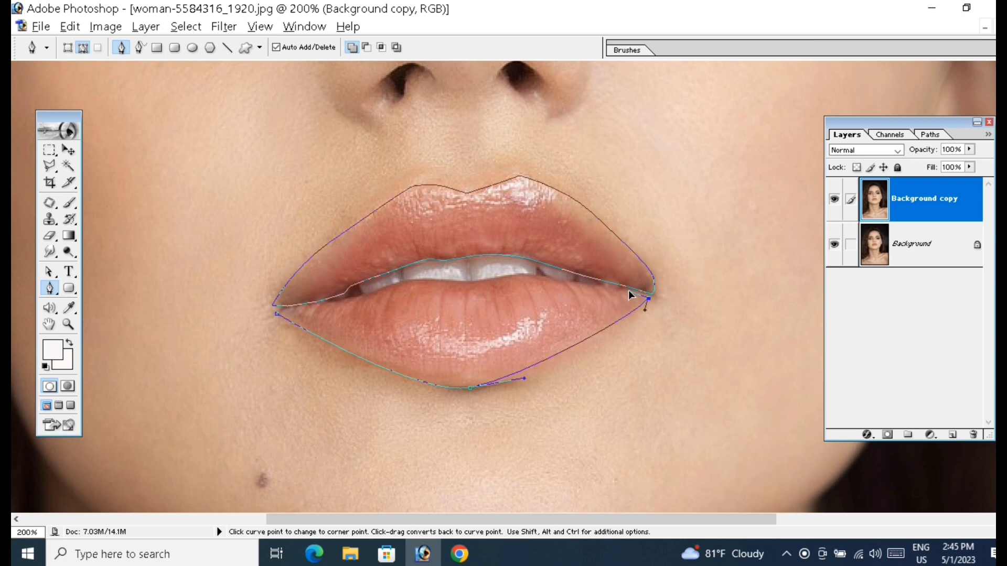
Continue the subpath along the lower lip's inner edge below the teeth and close it at the left mouth corner.
left_click(603, 289)
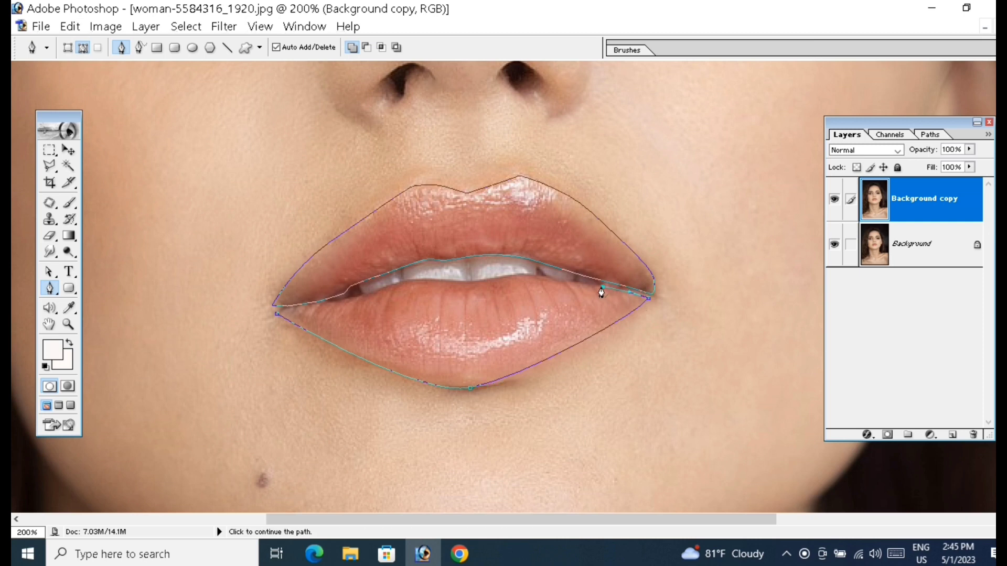
left_click(550, 280)
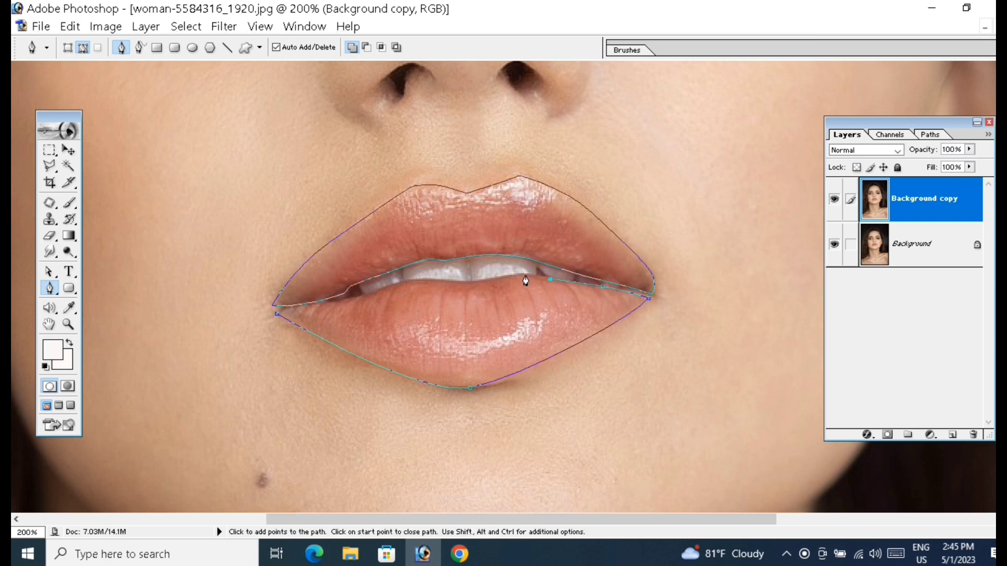
left_click(497, 278)
left_click(477, 280)
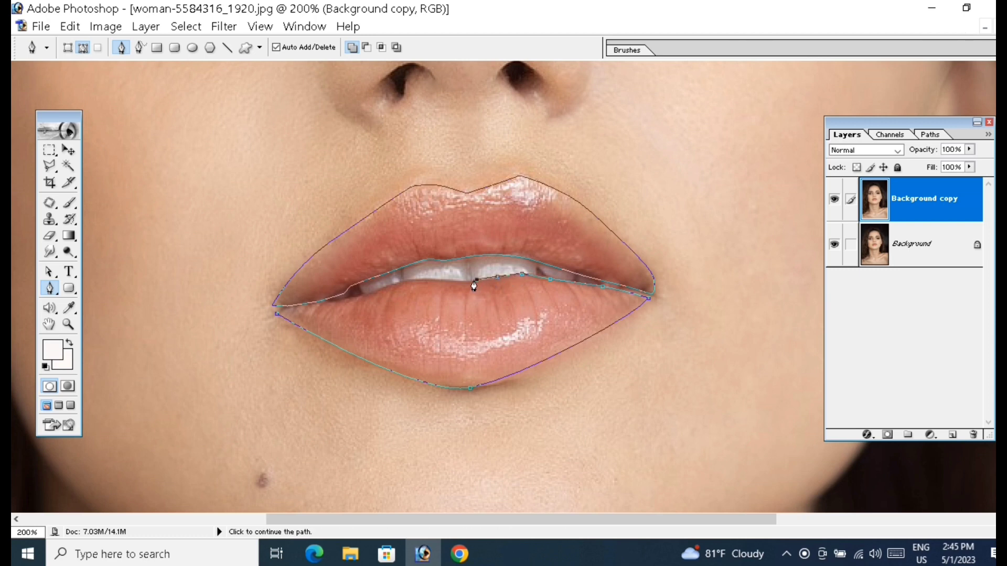
left_click(438, 281)
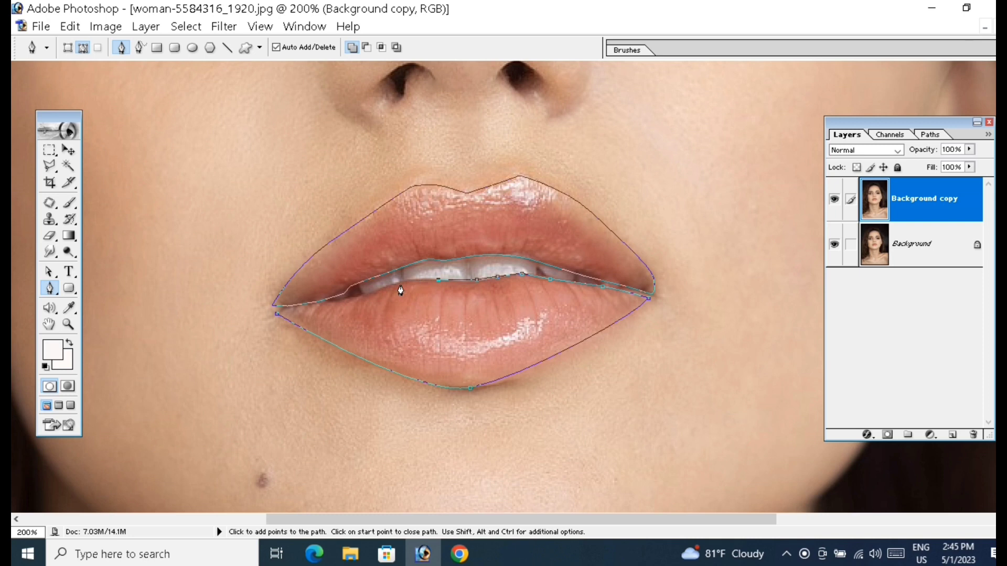
left_click(397, 283)
left_click(373, 292)
left_click(347, 299)
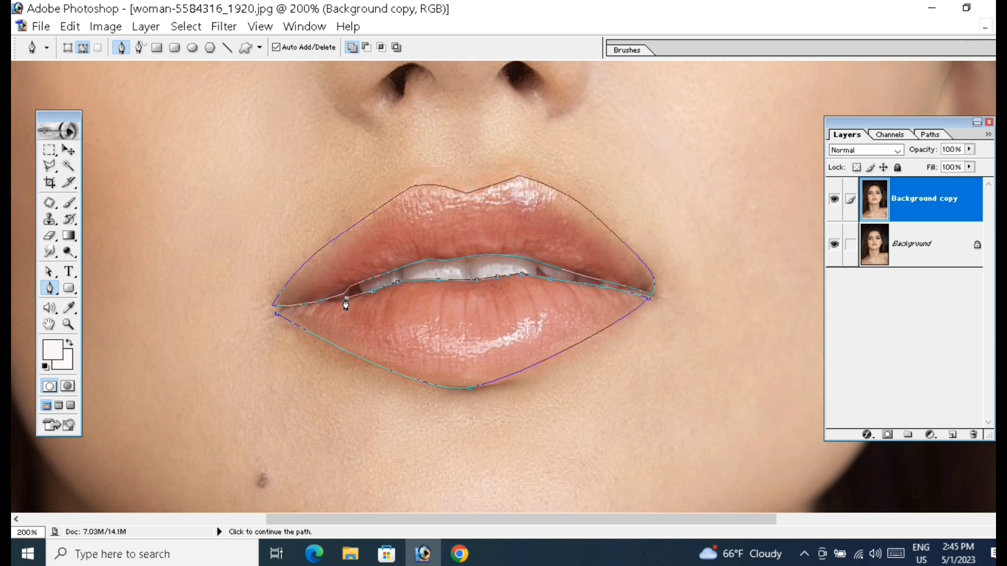
left_click(320, 302)
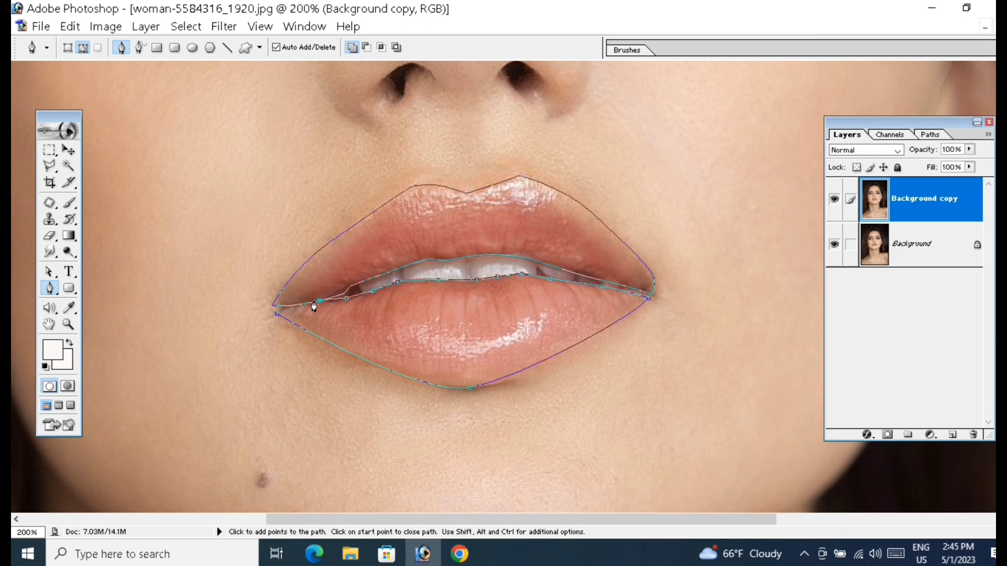
left_click(276, 316)
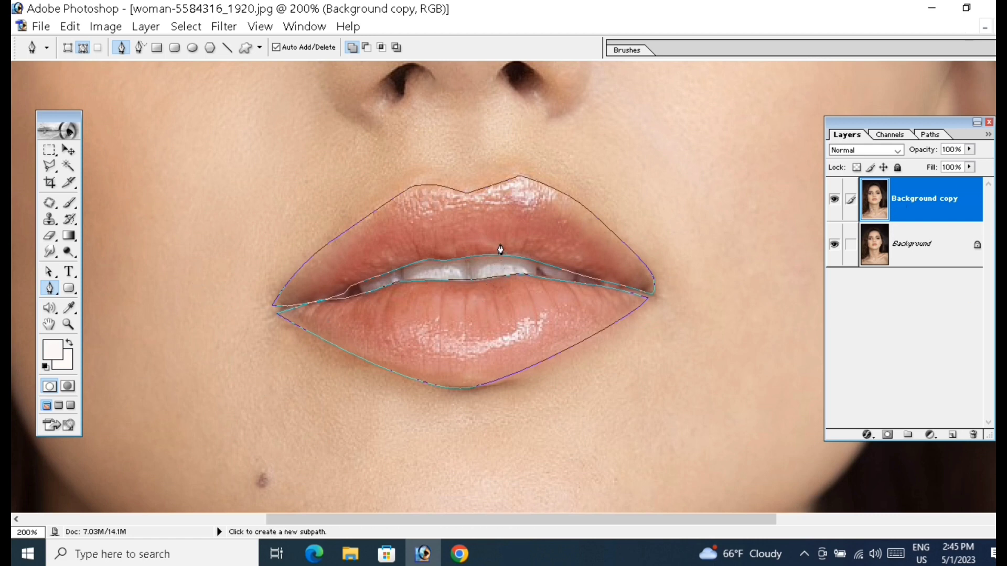
Turn the lip paths into a new anti-aliased selection with a feather radius of 0.5 pixels.
right_click(502, 218)
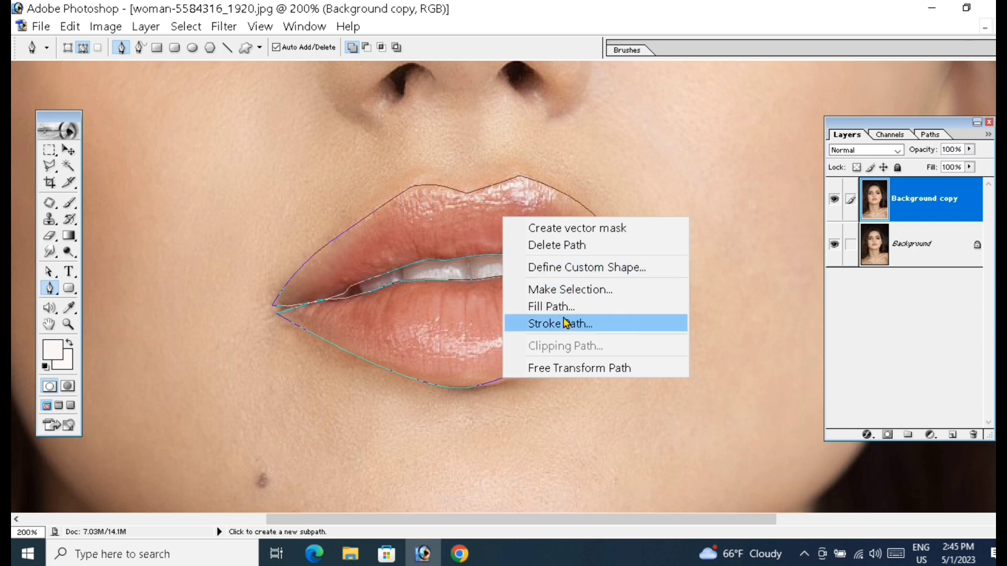
left_click(608, 290)
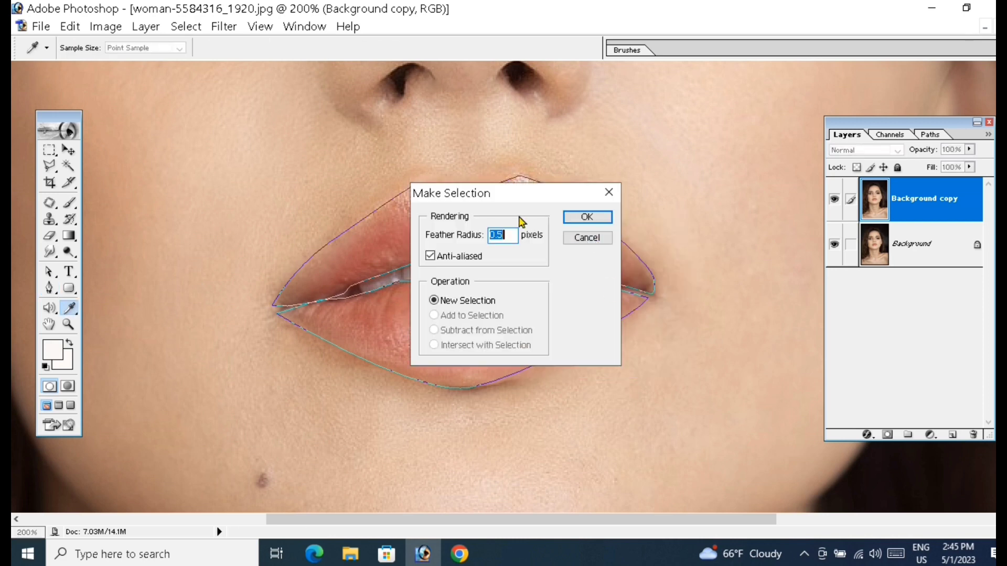
left_click(588, 217)
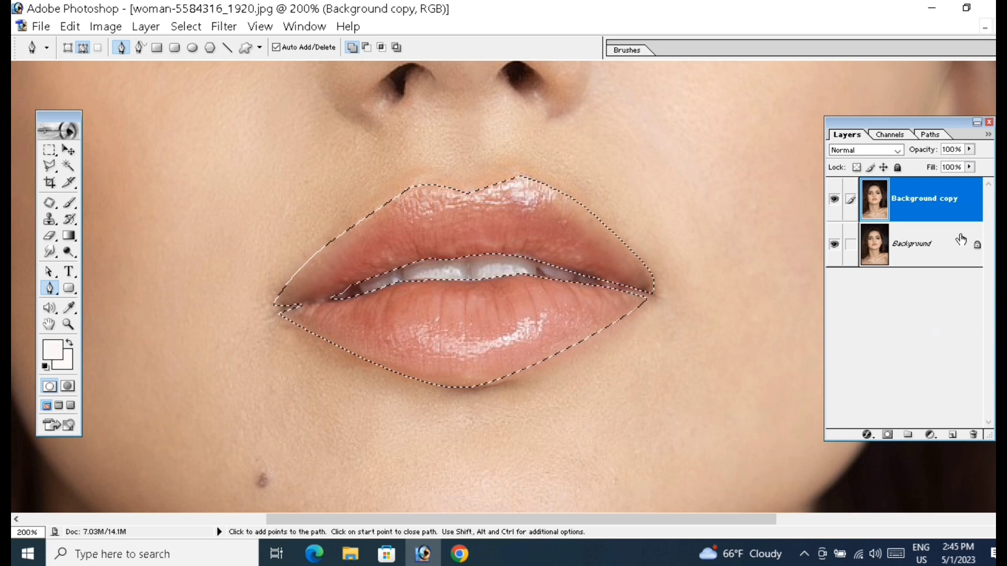
left_click(931, 435)
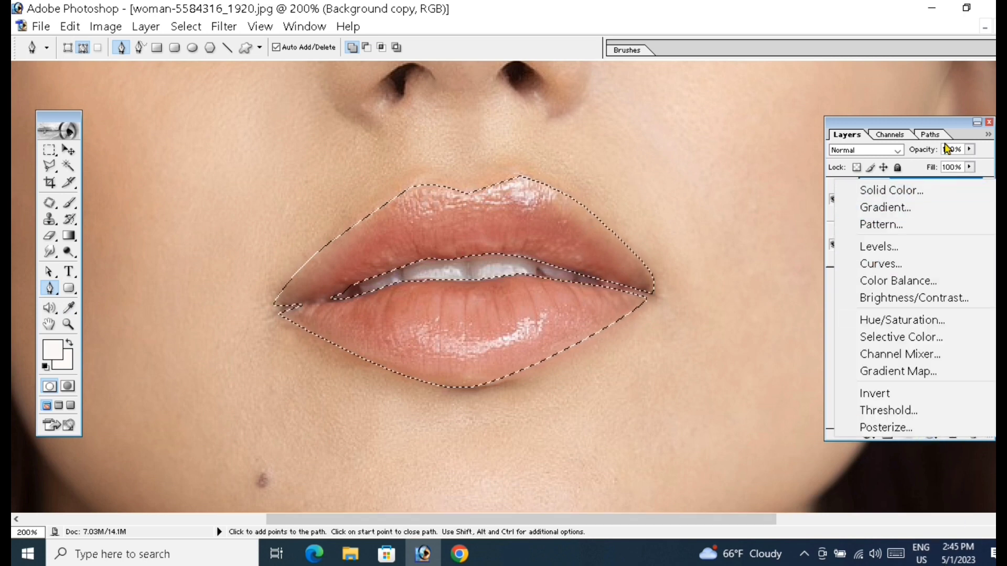
left_click(948, 119)
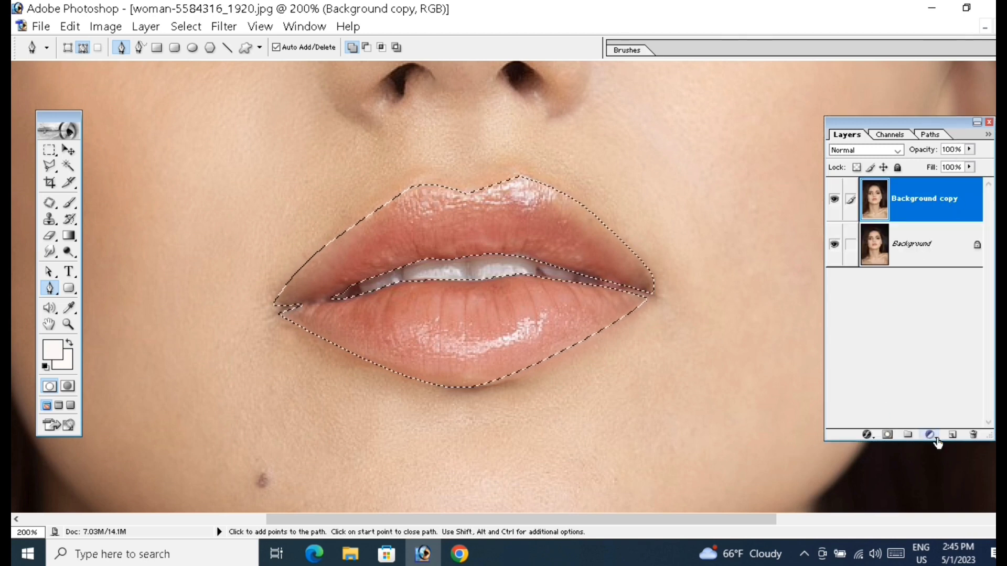
left_click(150, 29)
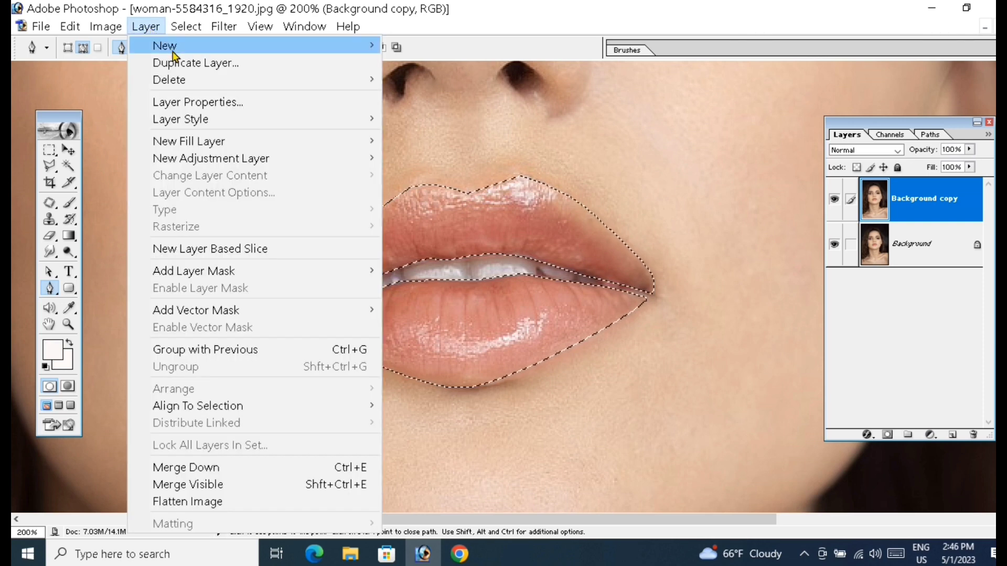
mouse_move(287, 160)
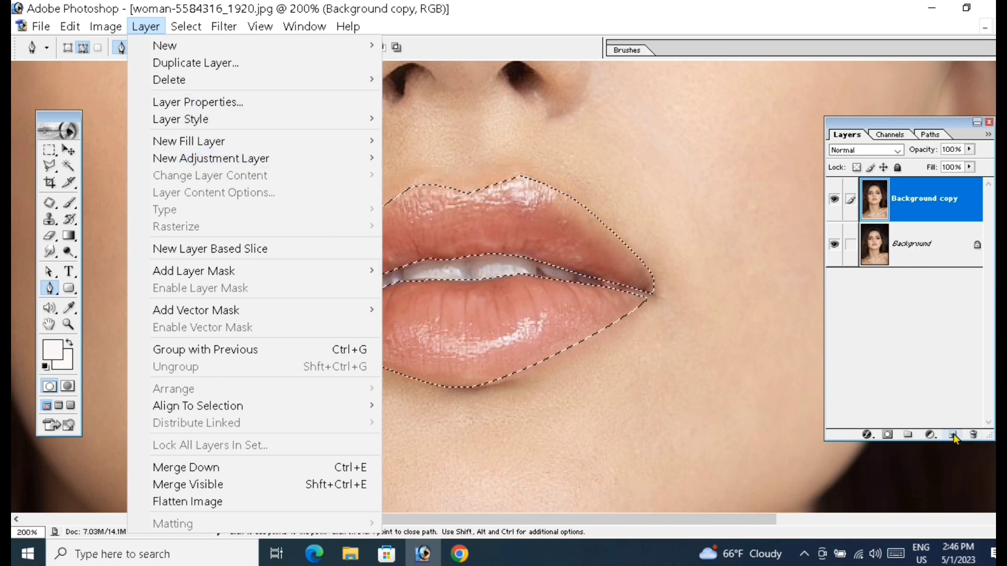
Add a Solid Color fill layer to the lip selection in bright red, EF1616.
left_click(936, 438)
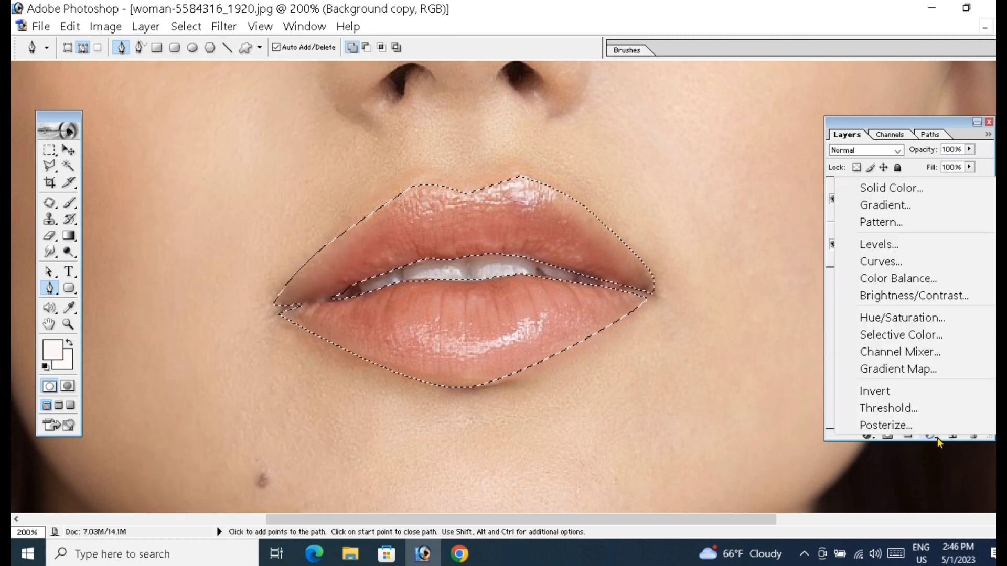
left_click(888, 187)
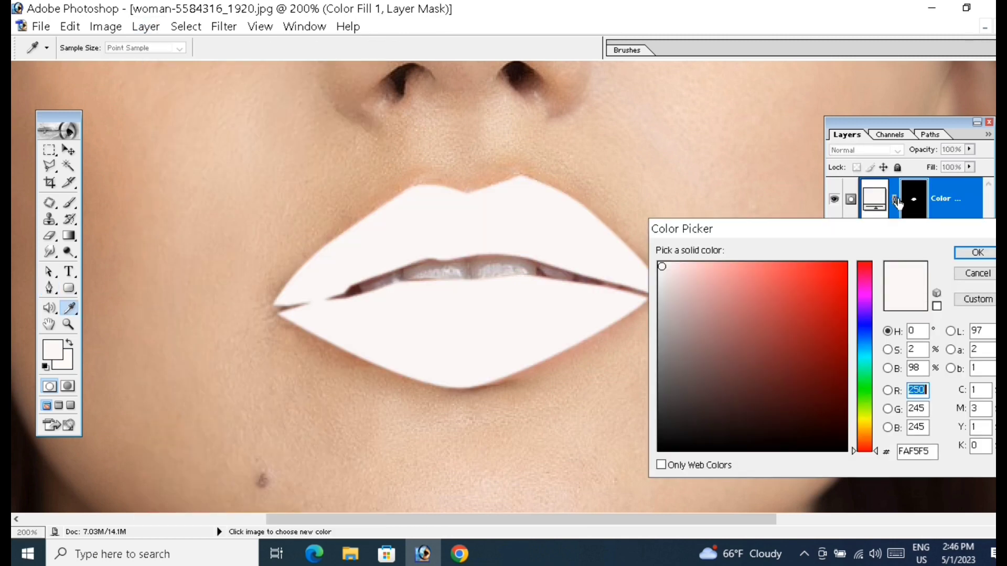
left_click(828, 274)
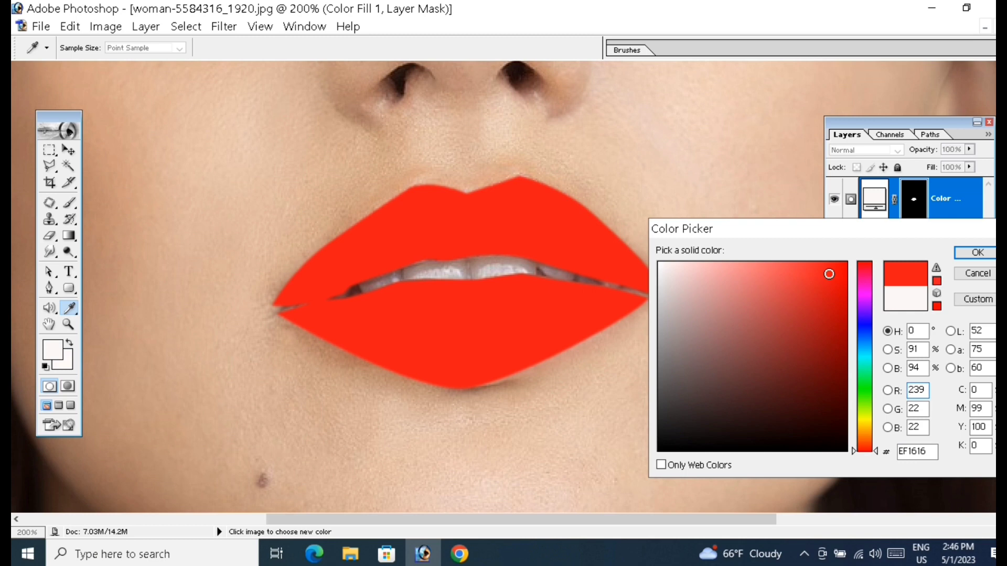
left_click(977, 252)
key("p")
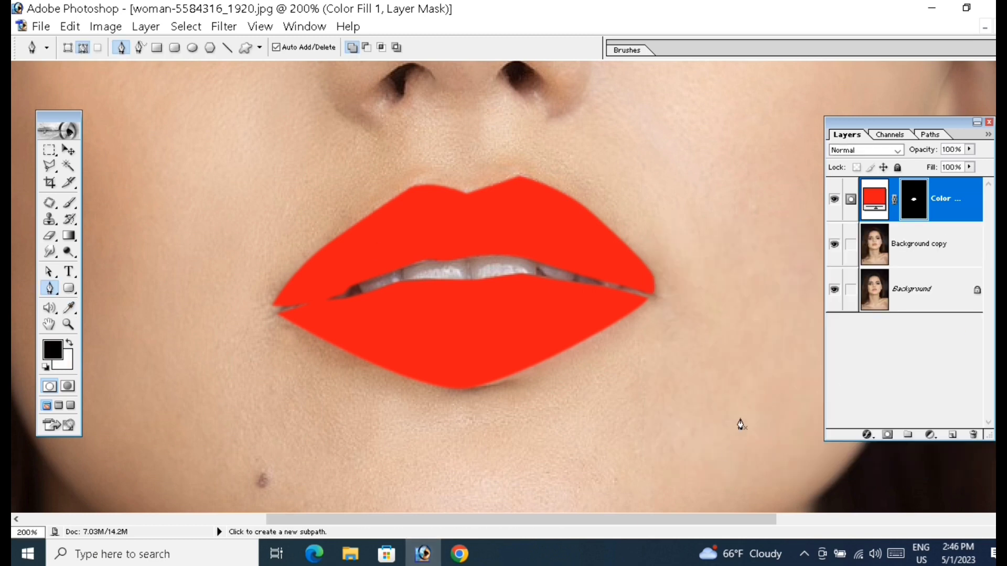
Set the red color fill layer's blend mode to Multiply.
scroll(605, 397, "up", 5)
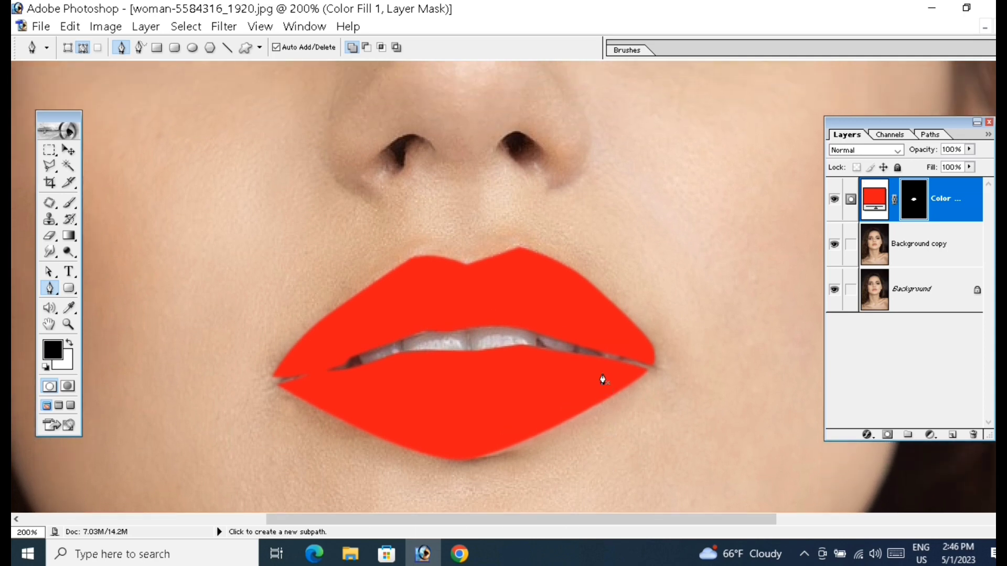
scroll(608, 364, "up", 2)
scroll(603, 370, "down", 4)
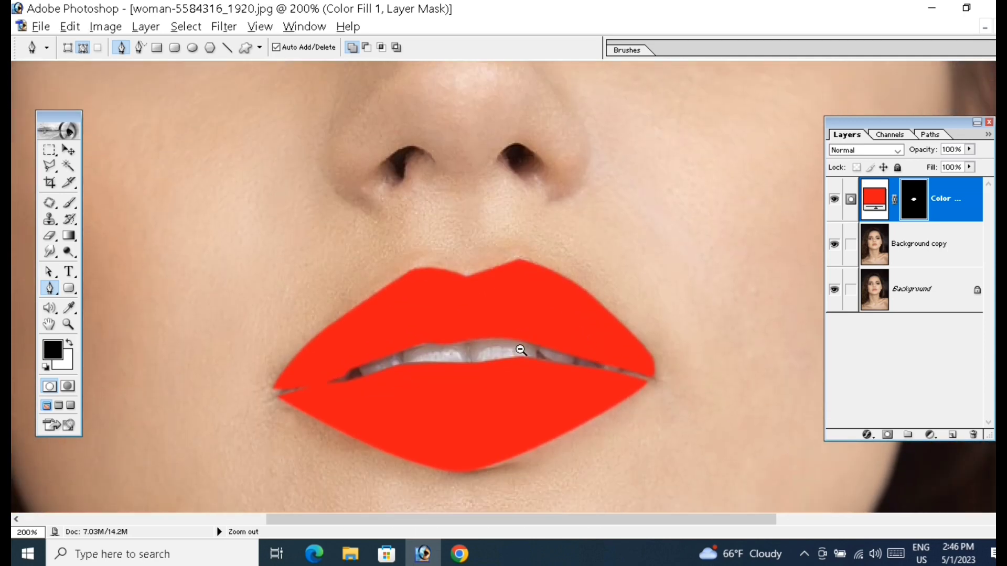
left_click(519, 351, "ctrl+alt")
left_click(521, 350, "ctrl+alt")
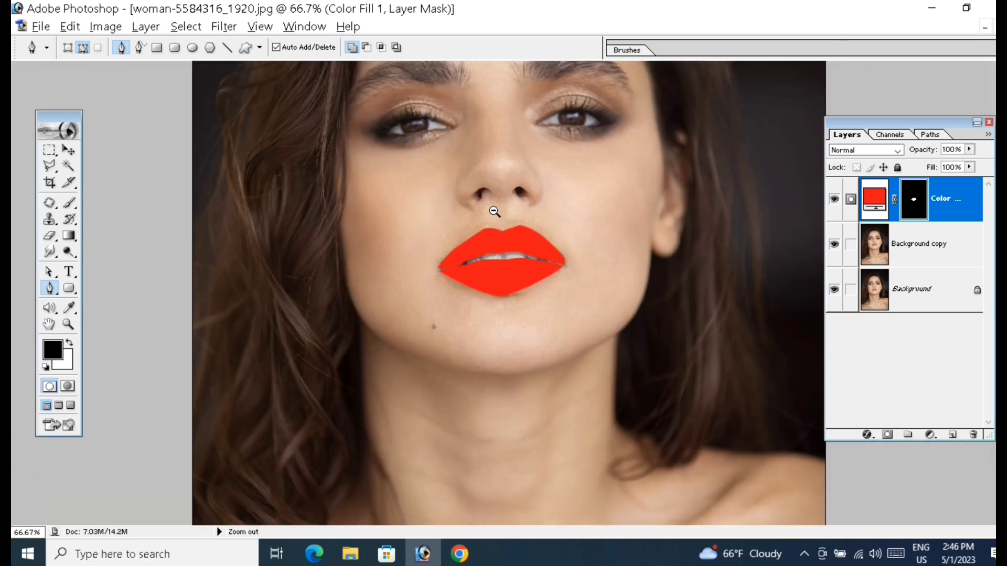
scroll(467, 314, "up", 2)
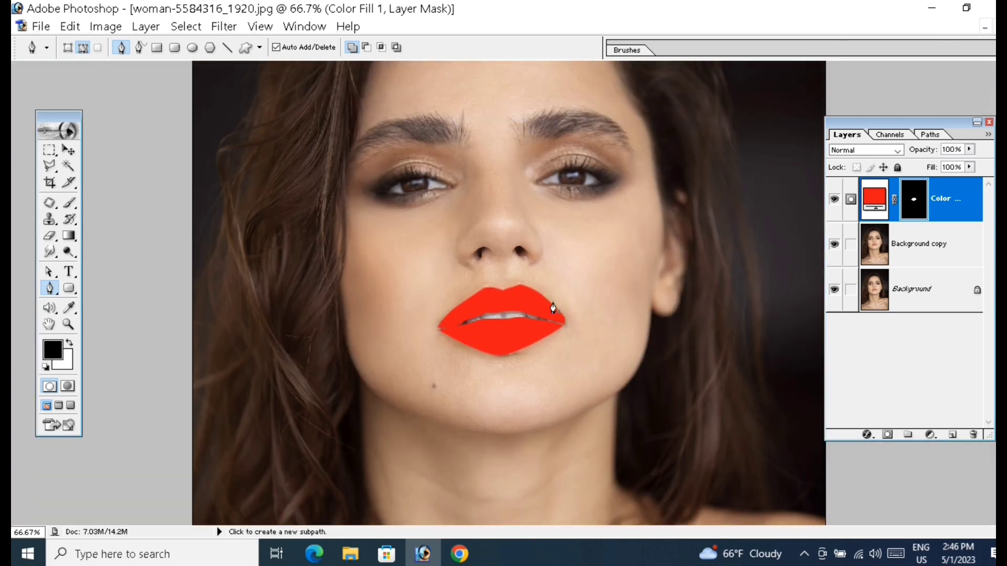
scroll(551, 309, "up", 2)
left_click(866, 152)
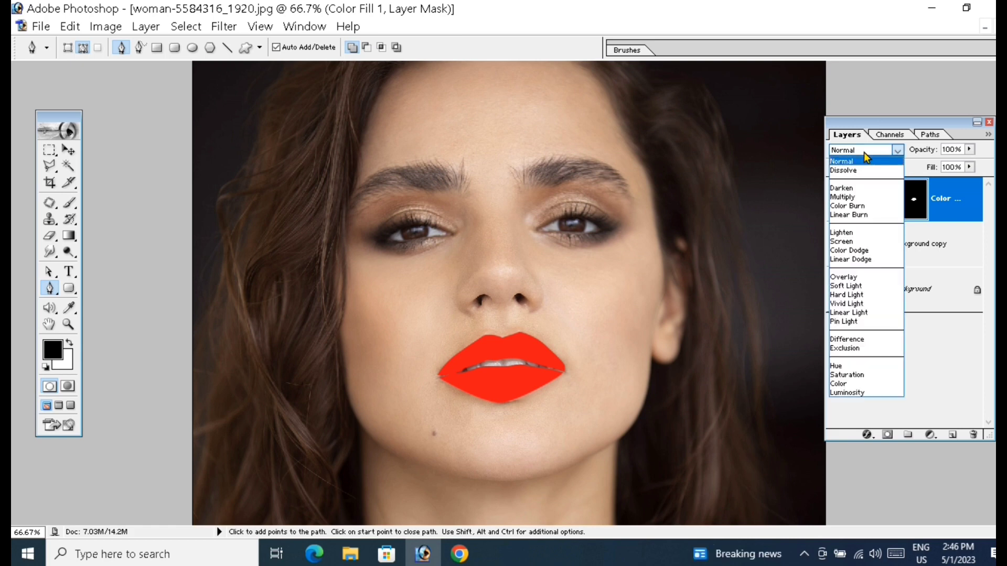
left_click(868, 151)
left_click(868, 152)
left_click(861, 198)
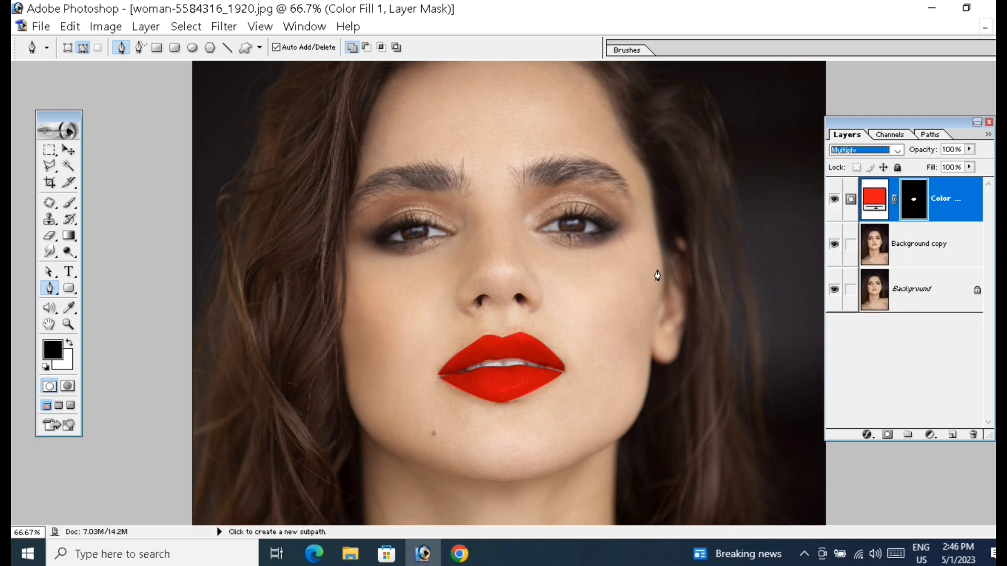
Open the red fill layer's Blending Options and lower the white Underlying Layer limit to 174 for the Gray Blend If.
scroll(532, 378, "down", 3)
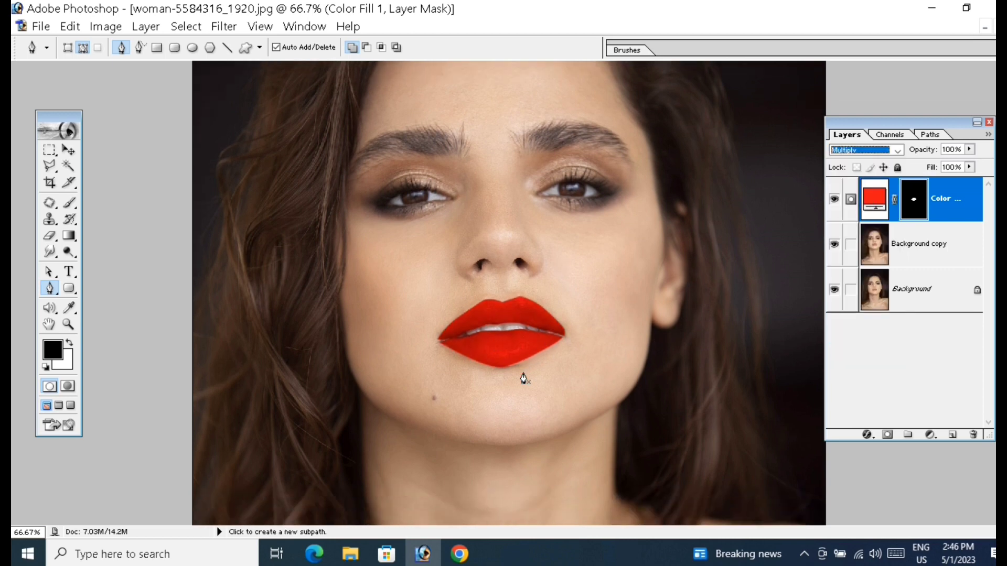
key("ctrl+space")
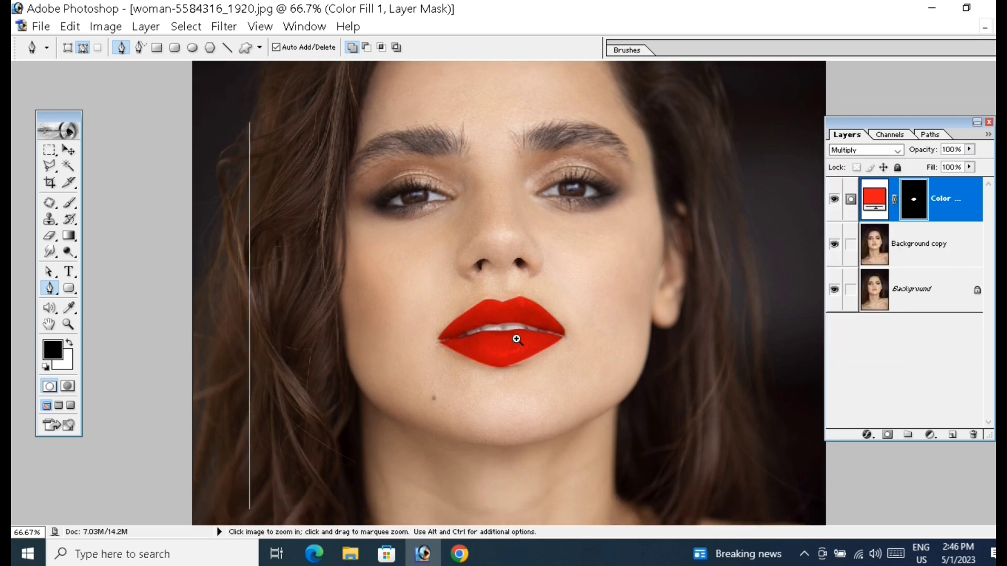
left_click(518, 341)
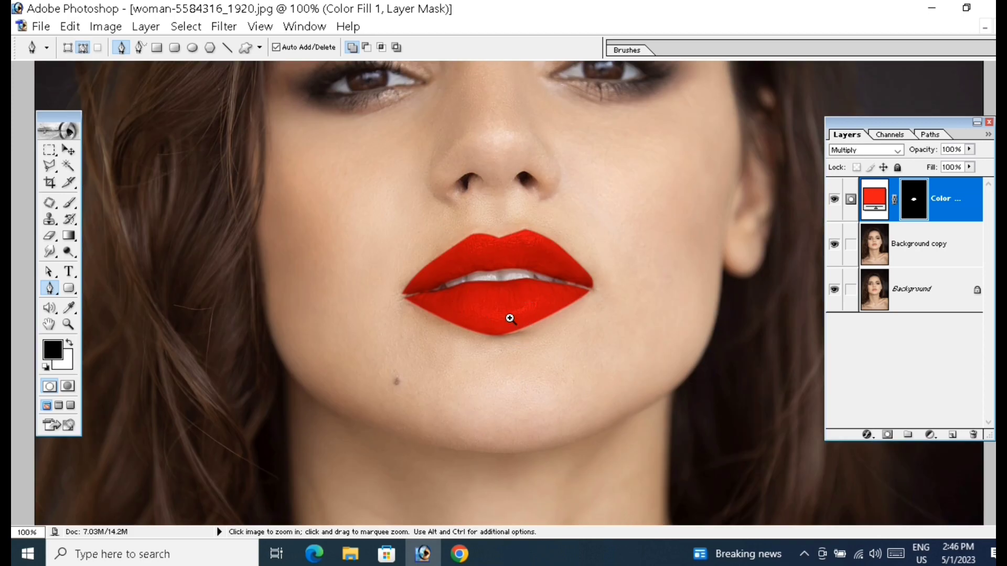
left_click(513, 316)
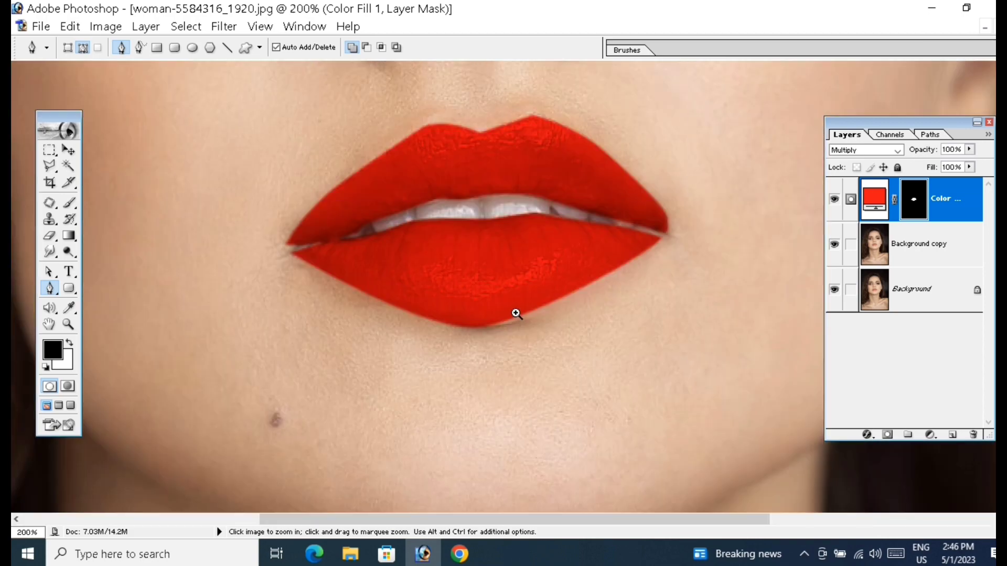
left_click(516, 309, "alt")
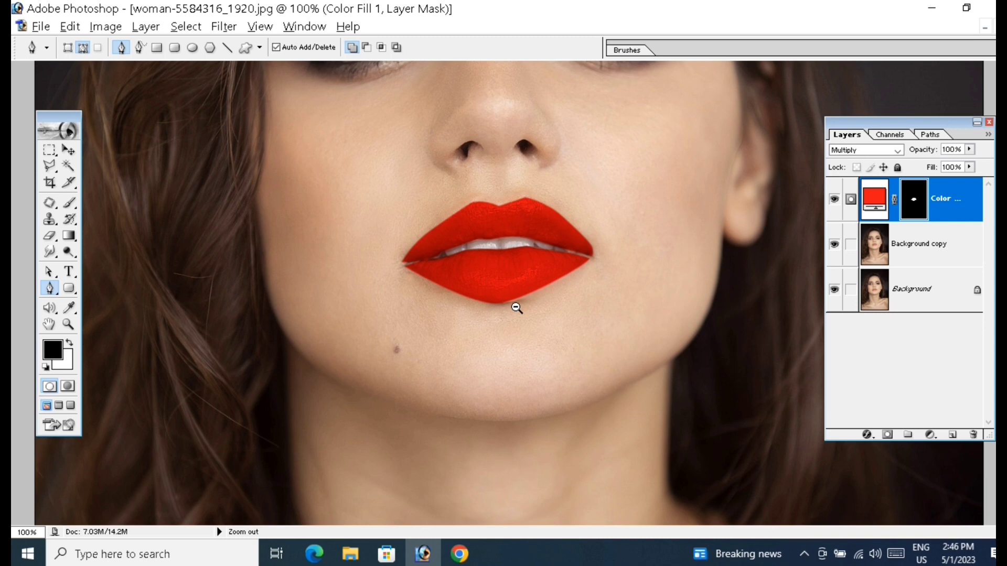
left_click(517, 308, "alt")
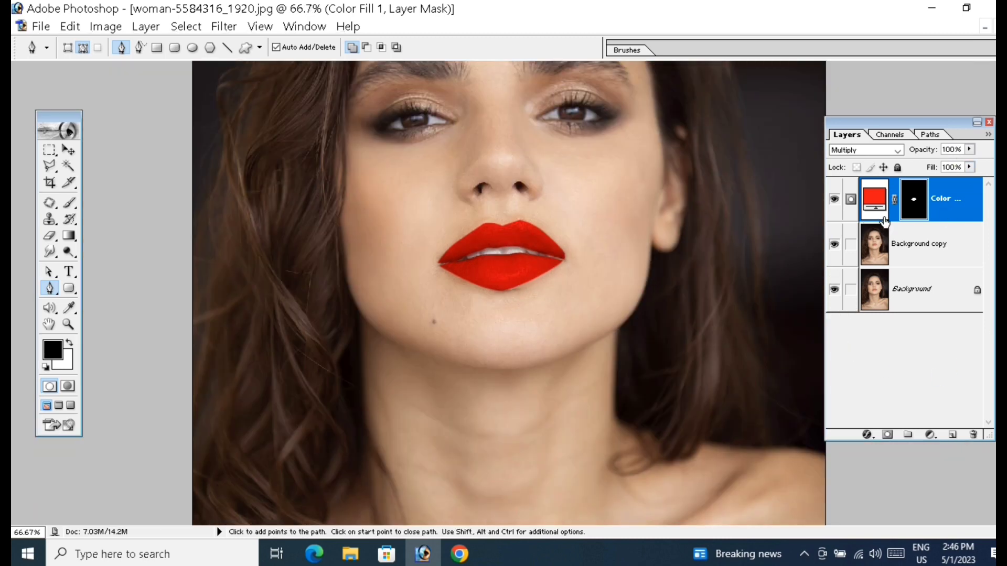
right_click(943, 206)
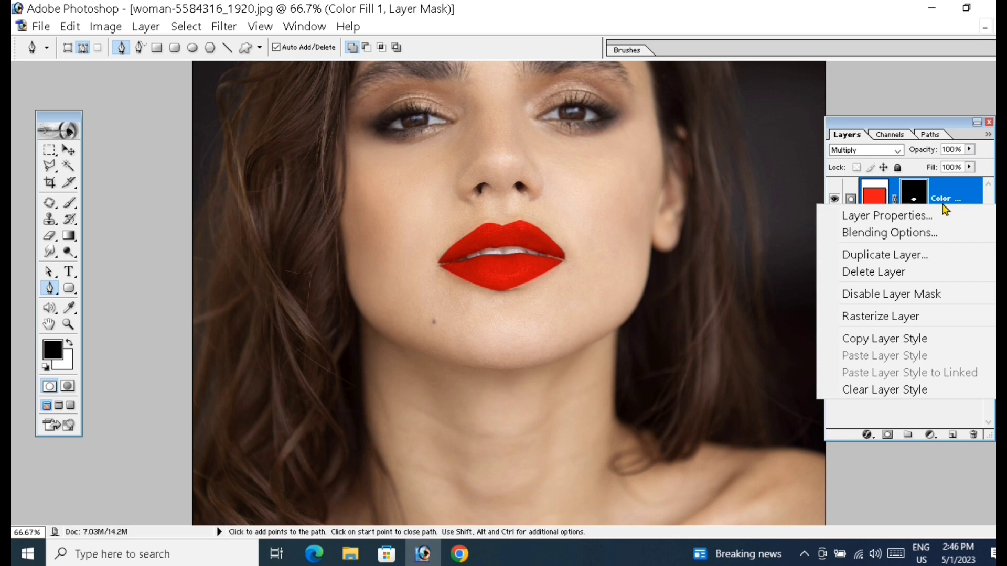
left_click(923, 235)
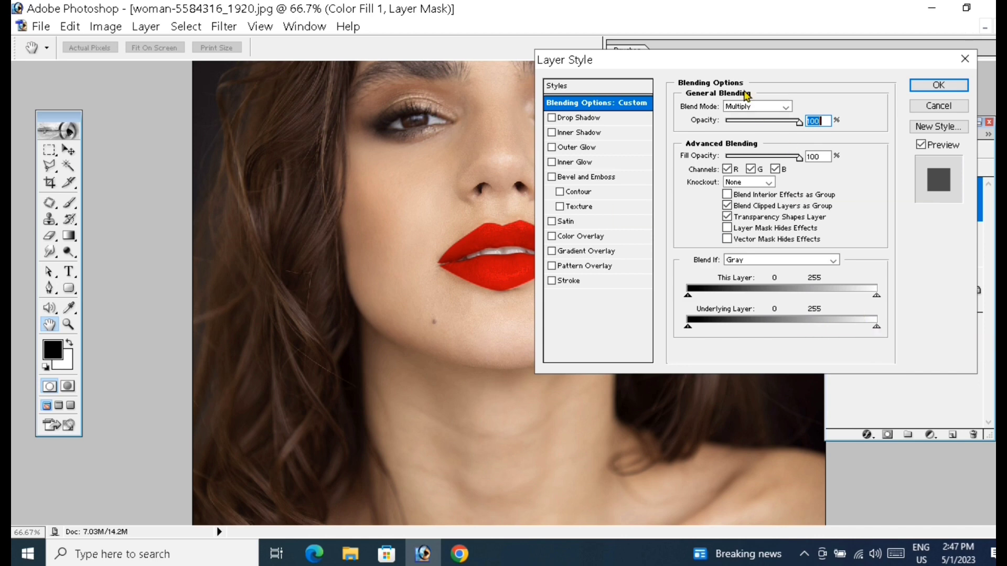
left_click_drag(724, 61, 784, 63)
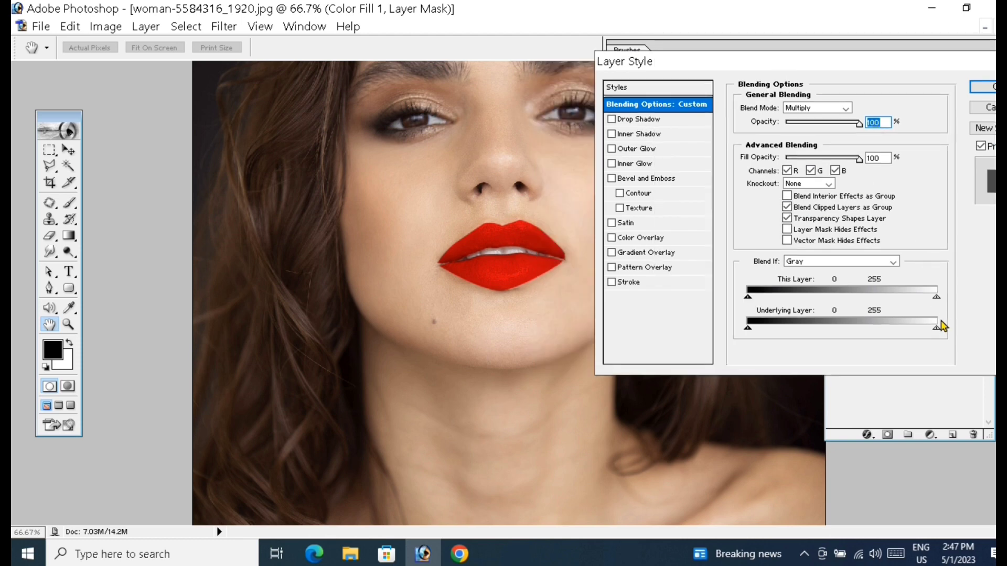
left_click_drag(937, 329, 906, 335)
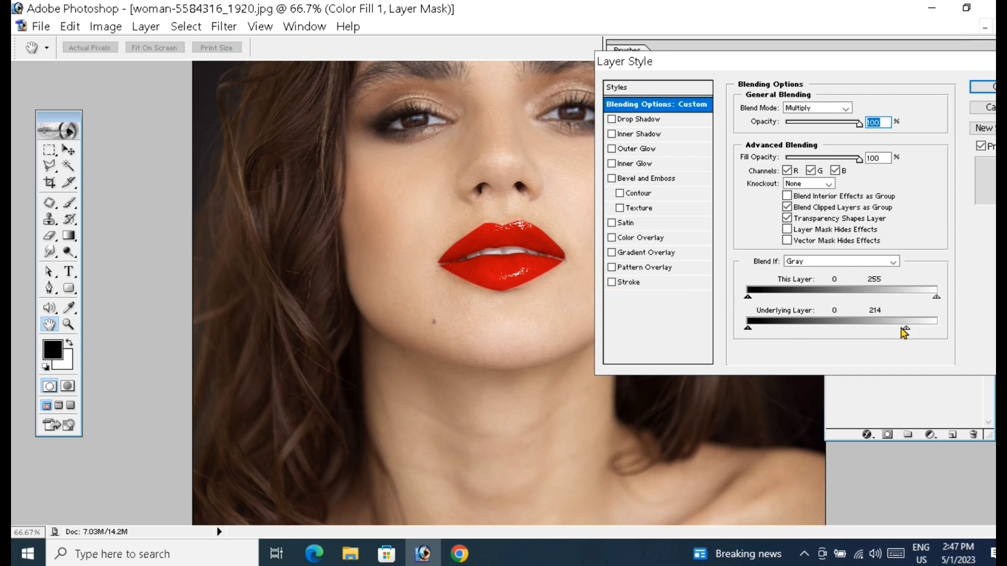
left_click_drag(907, 333, 898, 334)
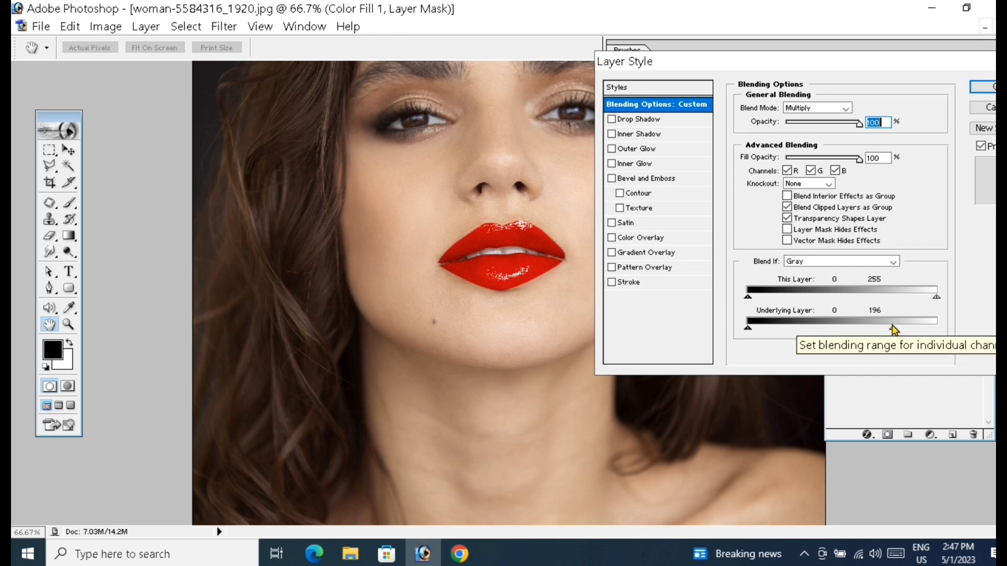
left_click_drag(893, 330, 879, 338)
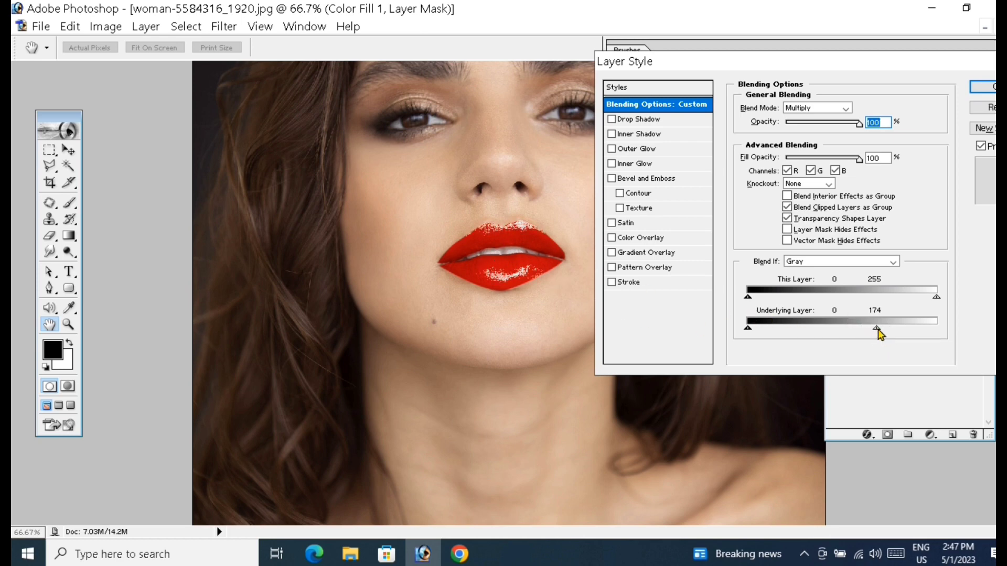
Split the white Underlying Layer slider to 174 / 248 for a soft highlight transition and apply the blending options.
left_click_drag(878, 333, 933, 333)
key("Return")
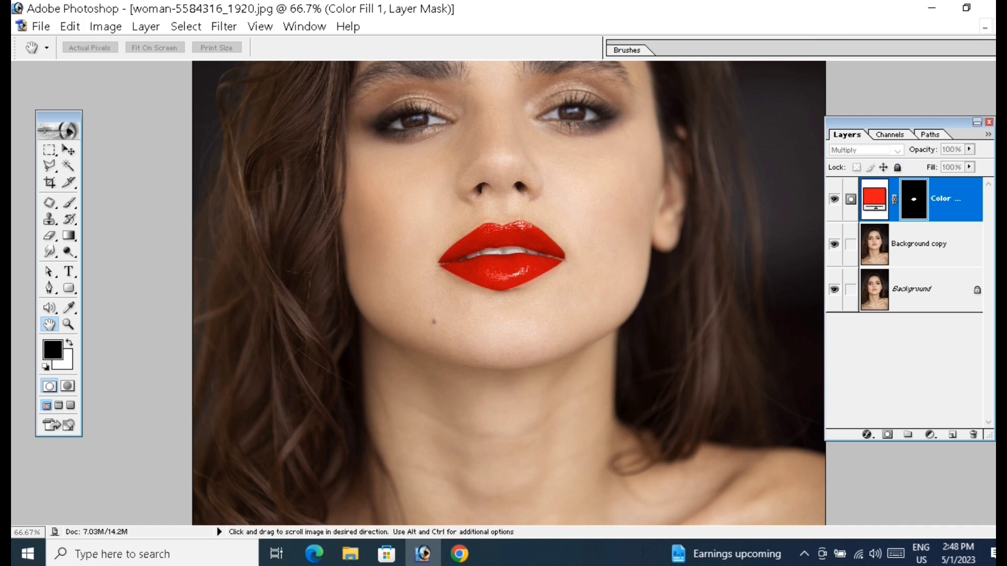
key("ctrl+z")
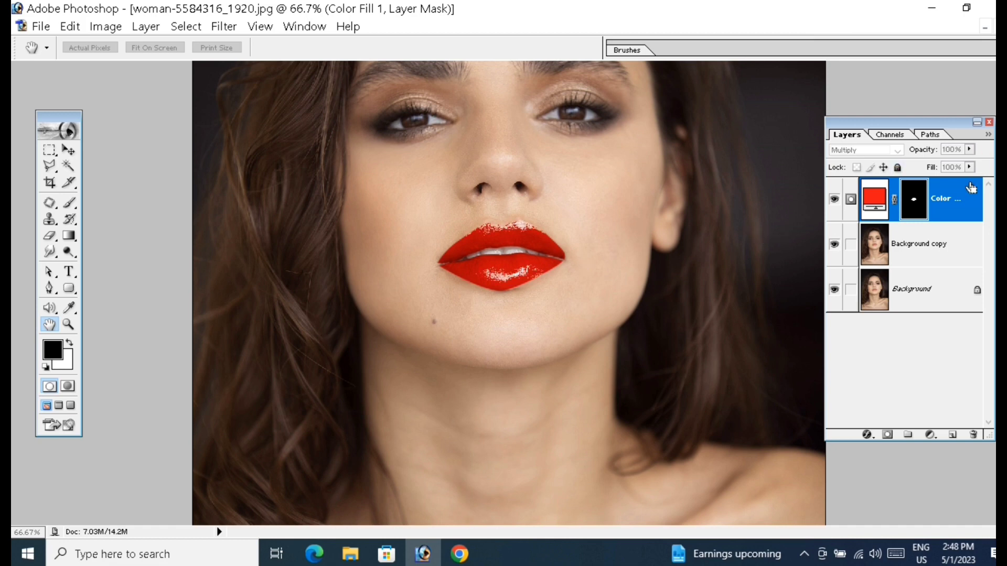
key("ctrl+z")
key("ctrl+z")
key("ctrl+z")
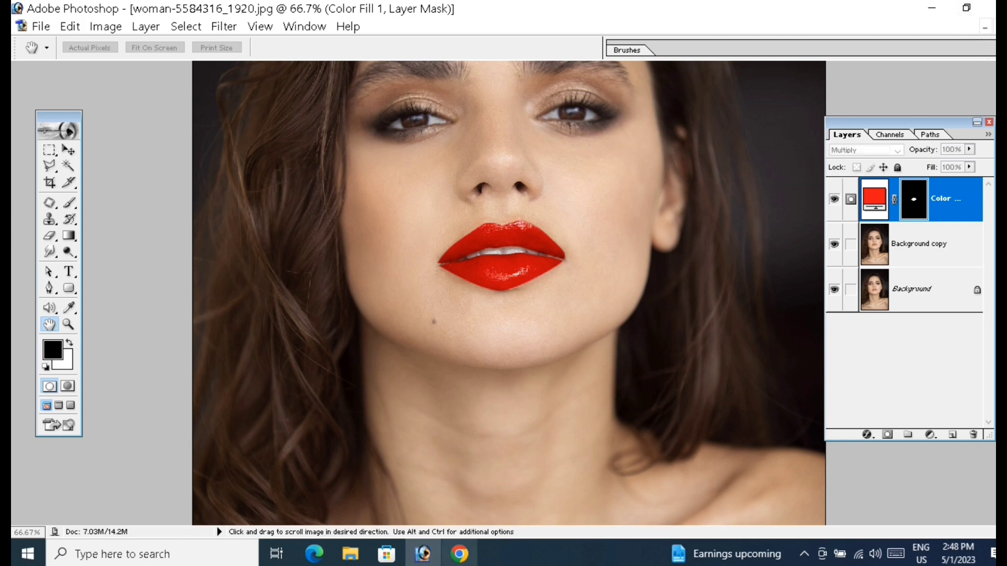
left_click(459, 555)
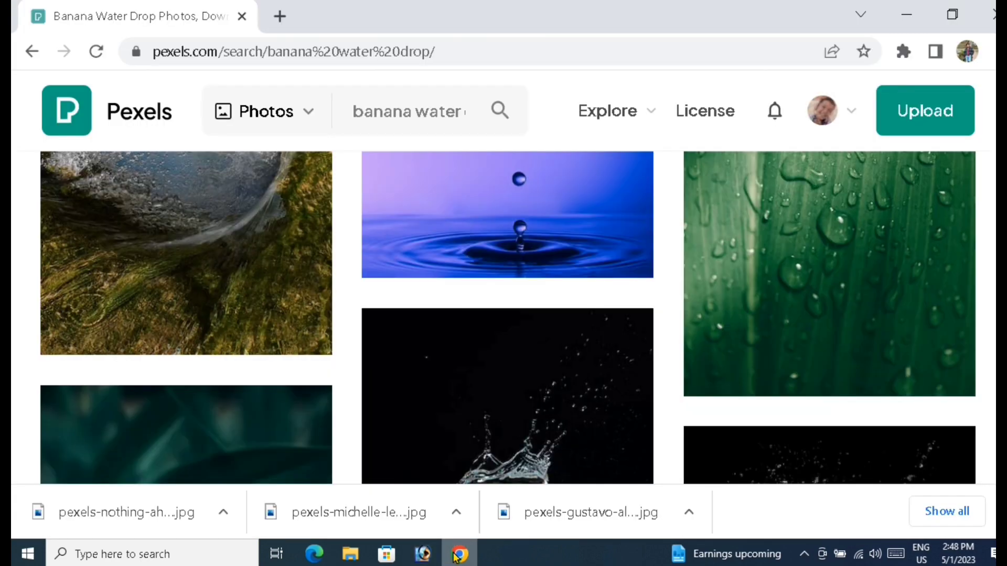
left_click(425, 553)
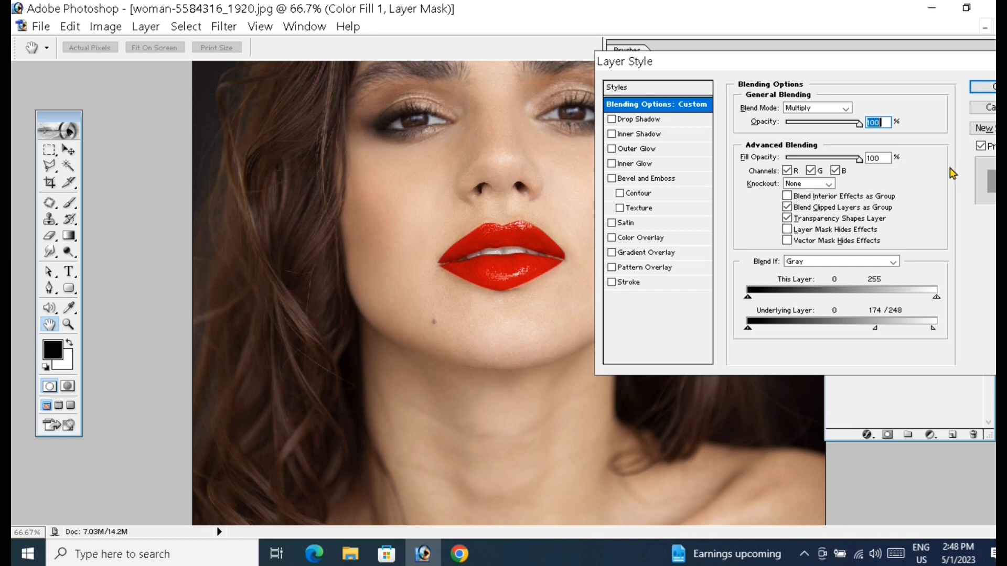
left_click(991, 89)
key("p")
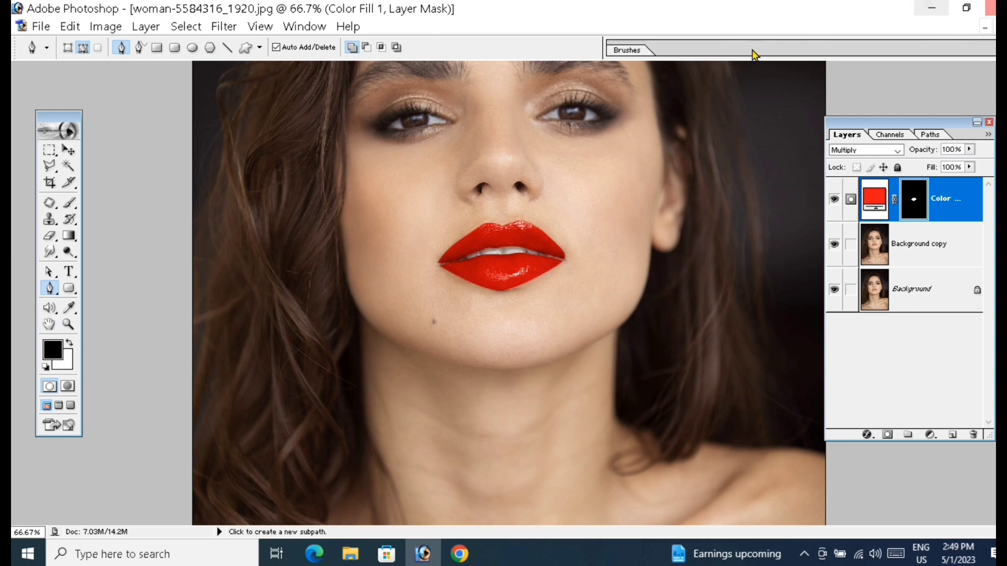
Change the lip fill layer's color to bright magenta, EF16EC, after trying green and cyan hues.
double_click(873, 202)
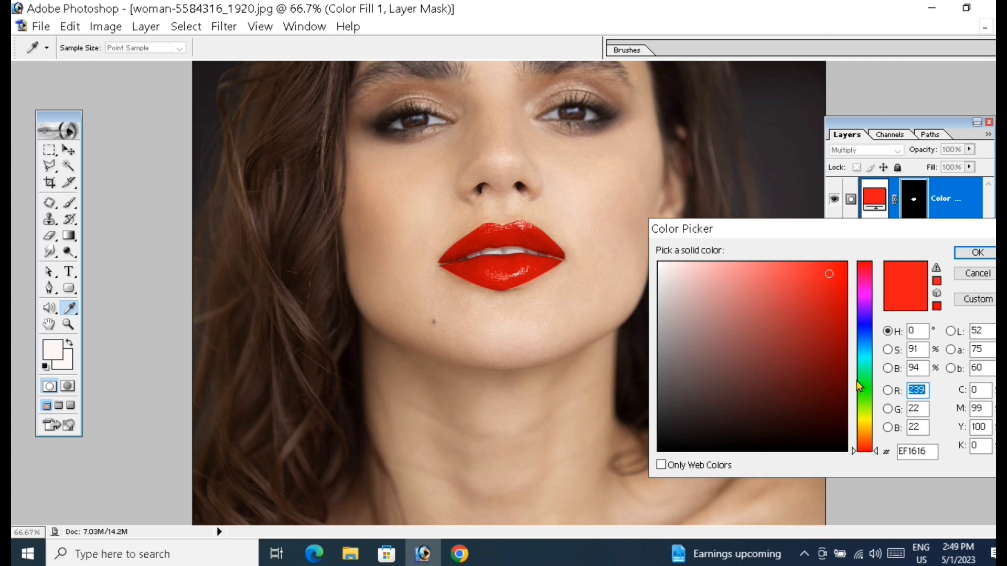
mouse_move(865, 382)
left_mouse_down()
mouse_move(861, 265)
mouse_move(866, 395)
left_mouse_up()
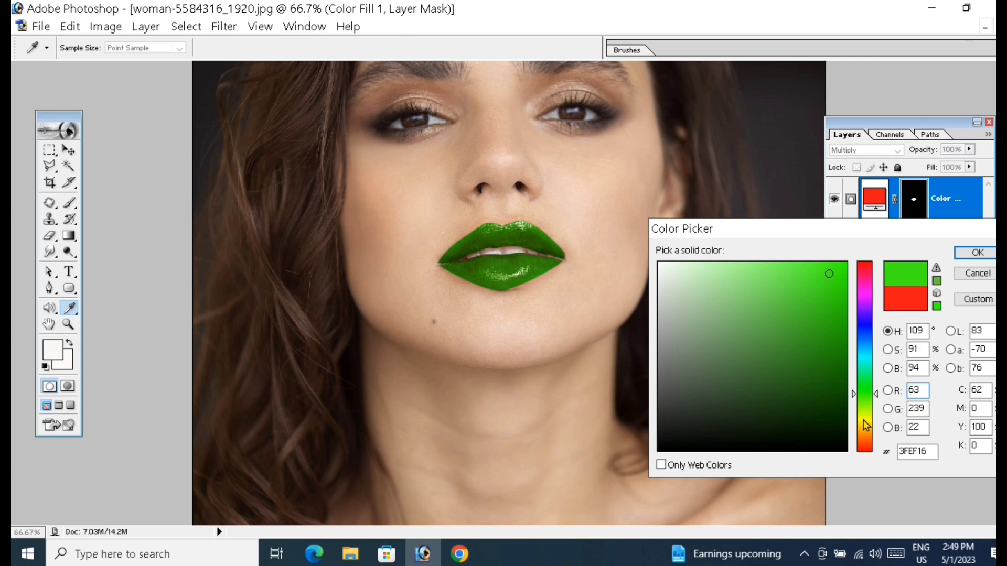
mouse_move(865, 425)
left_mouse_down()
mouse_move(855, 386)
mouse_move(859, 297)
mouse_move(863, 352)
left_mouse_up()
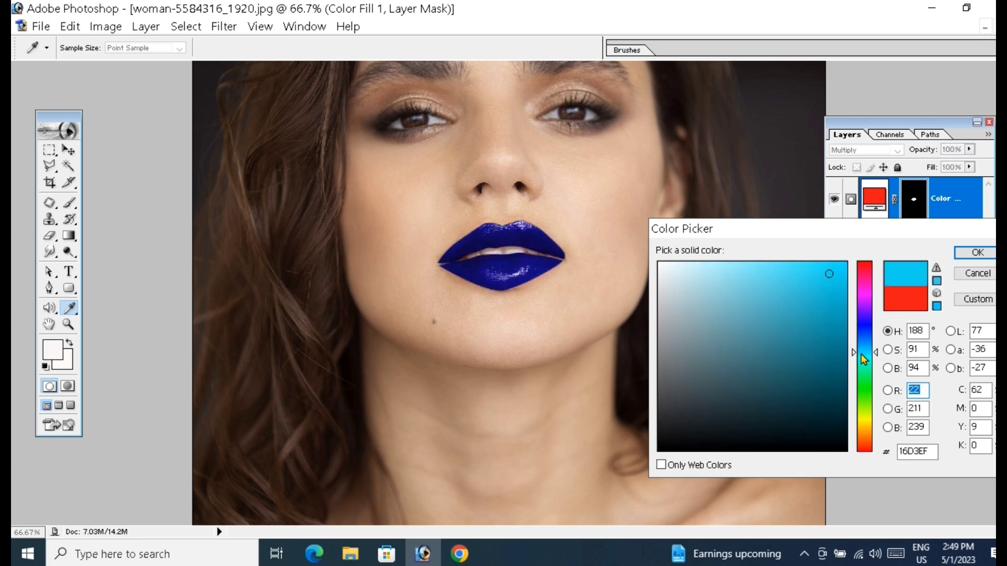
left_click(866, 297)
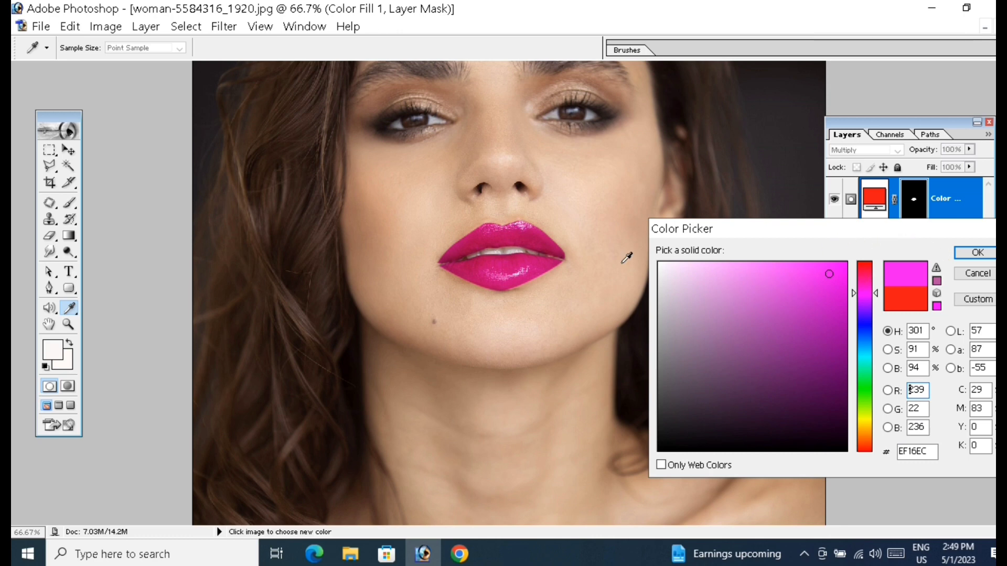
left_click(975, 253)
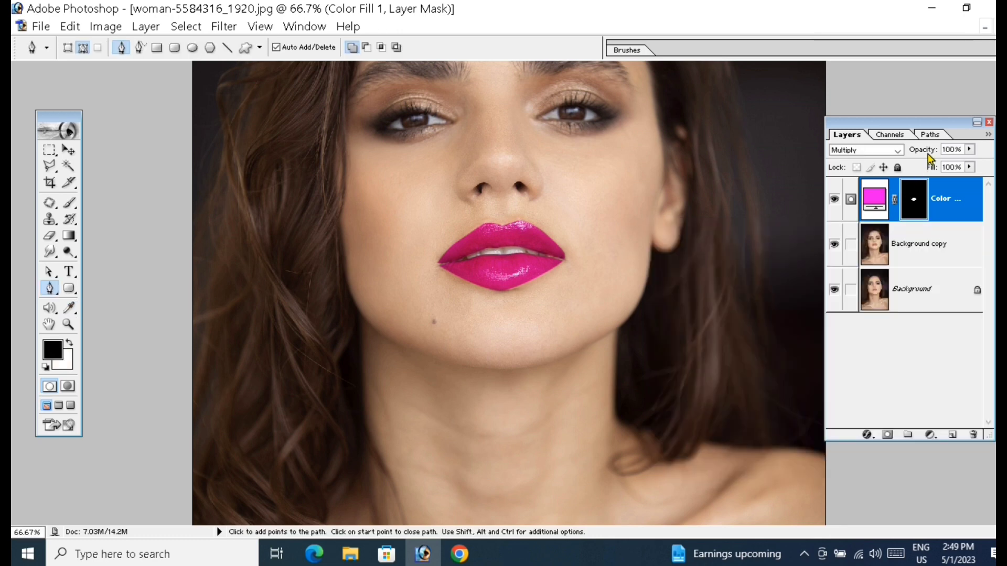
Set the lip color fill layer's opacity to 80% and its fill to 100%.
left_click(969, 151)
mouse_move(970, 162)
left_mouse_down()
mouse_move(901, 164)
mouse_move(973, 163)
left_mouse_up()
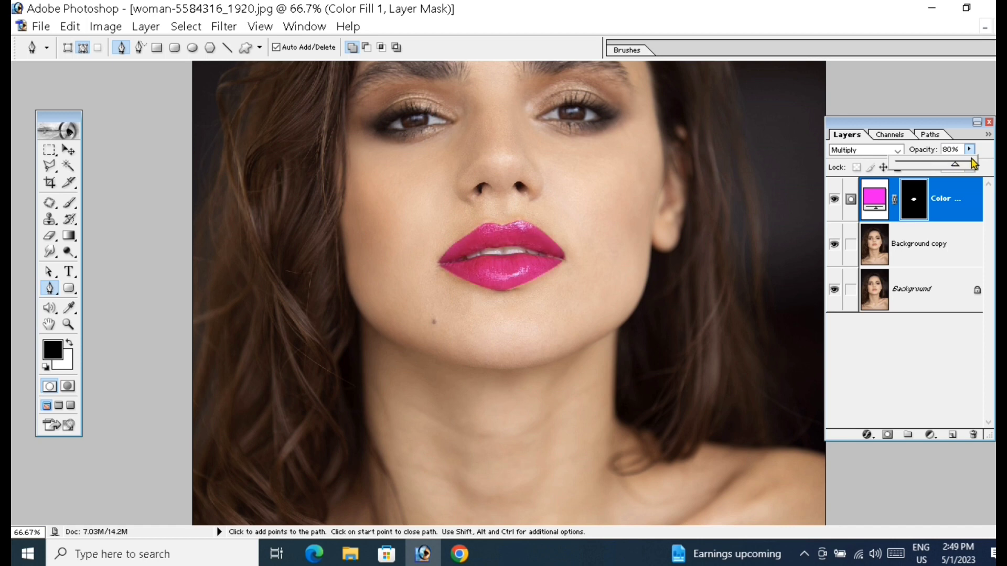
left_click(985, 154)
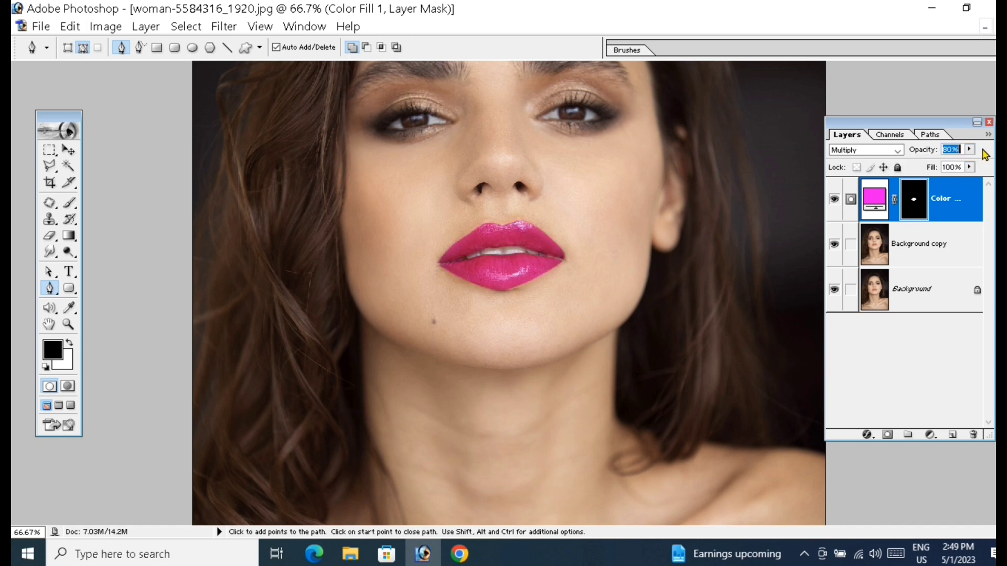
left_click(968, 168)
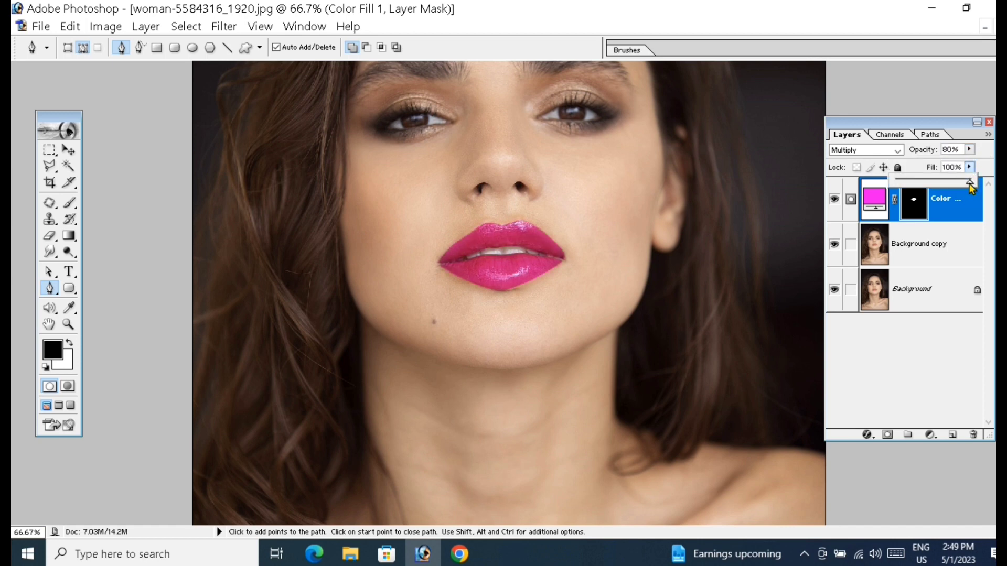
left_click_drag(936, 183, 985, 183)
left_click(984, 154)
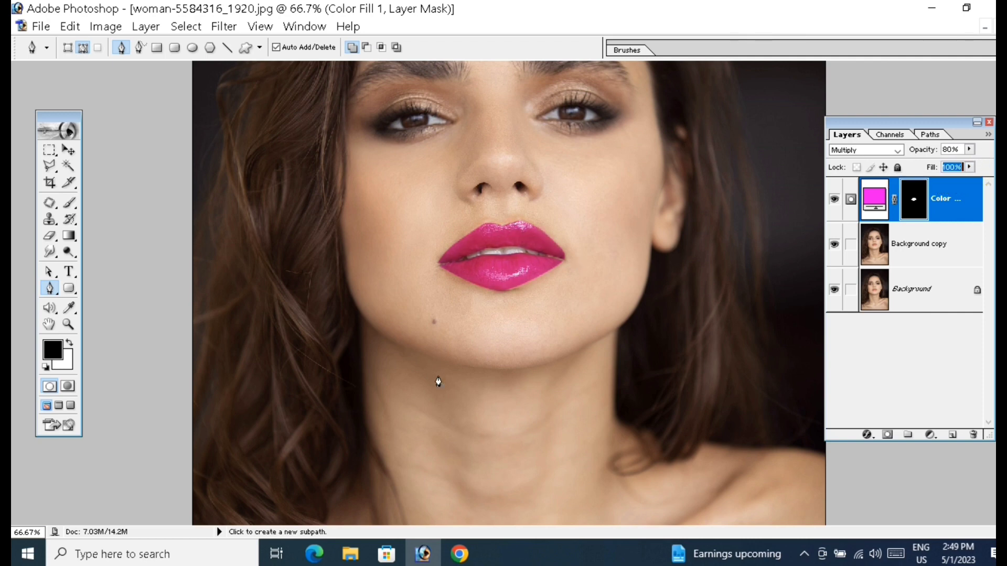
Examine the recolored lips against the whole face at 50% magnification.
scroll(607, 258, "up", 2)
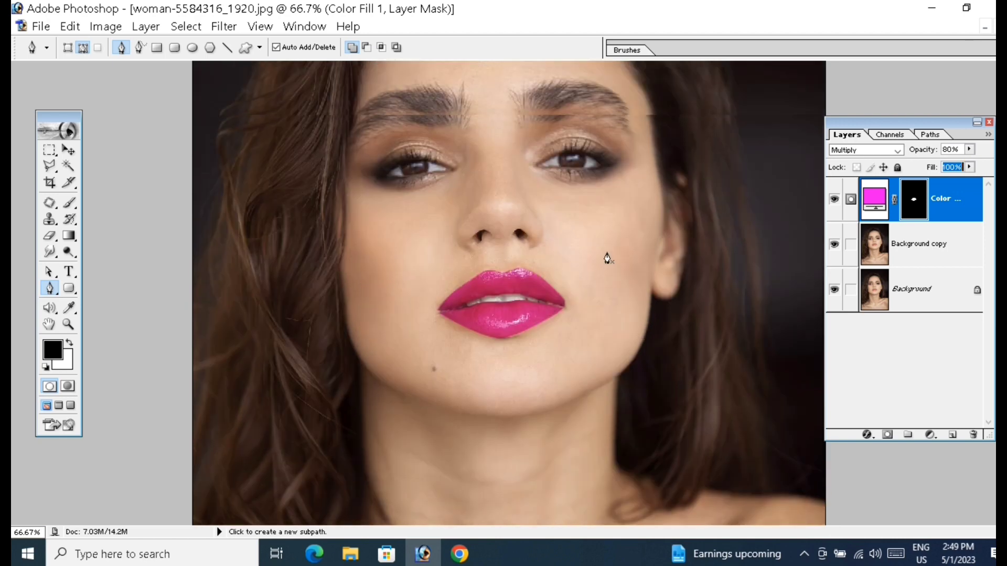
key("ctrl+alt+space")
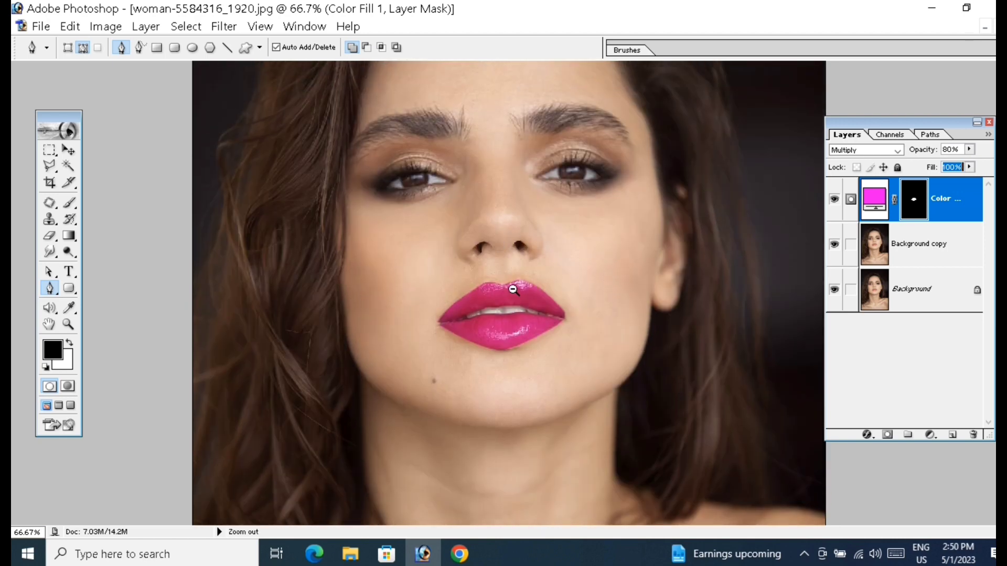
left_click(492, 337)
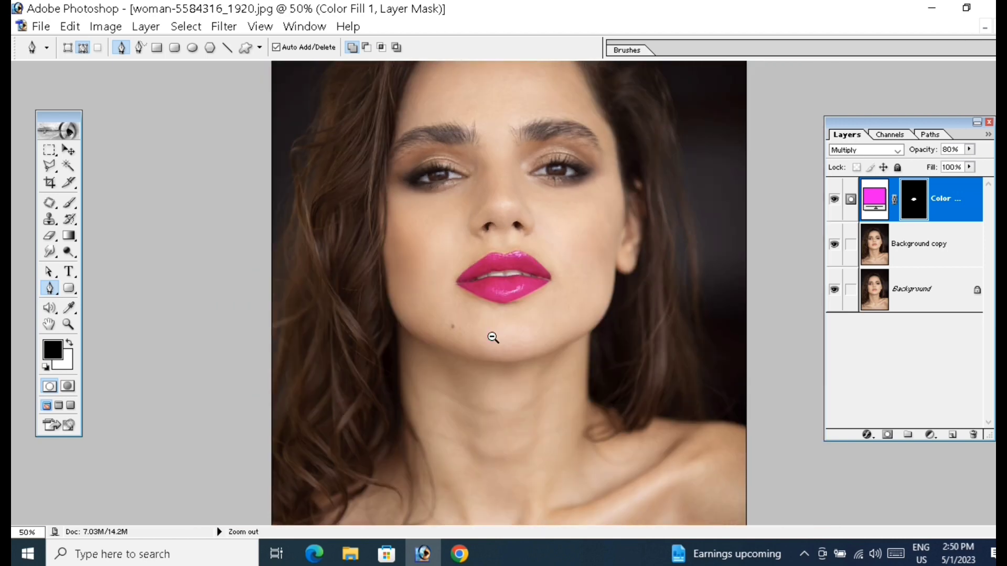
scroll(490, 308, "up", 2)
scroll(491, 290, "down", 2)
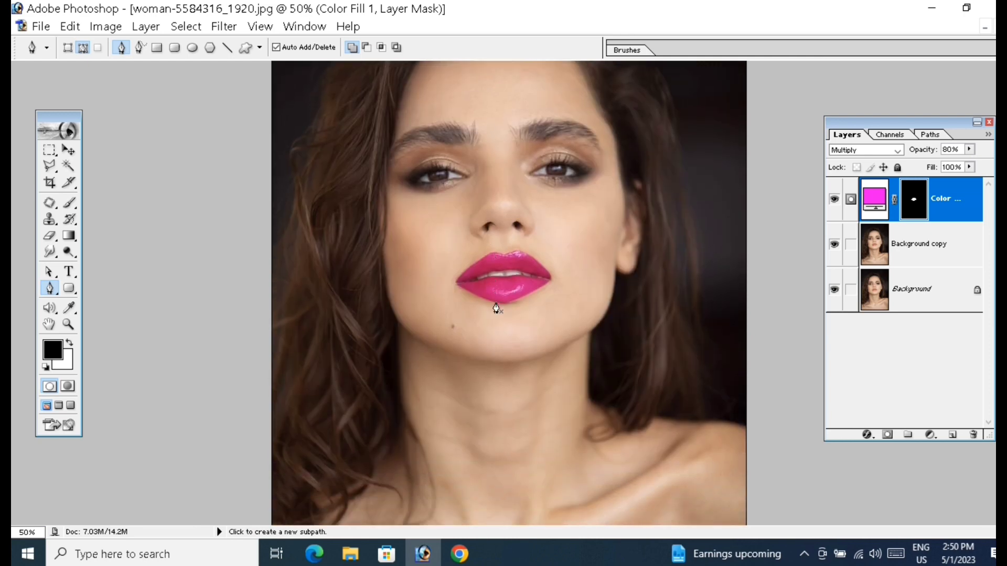
scroll(495, 309, "up", 2)
scroll(498, 307, "up", 1)
scroll(496, 301, "down", 2)
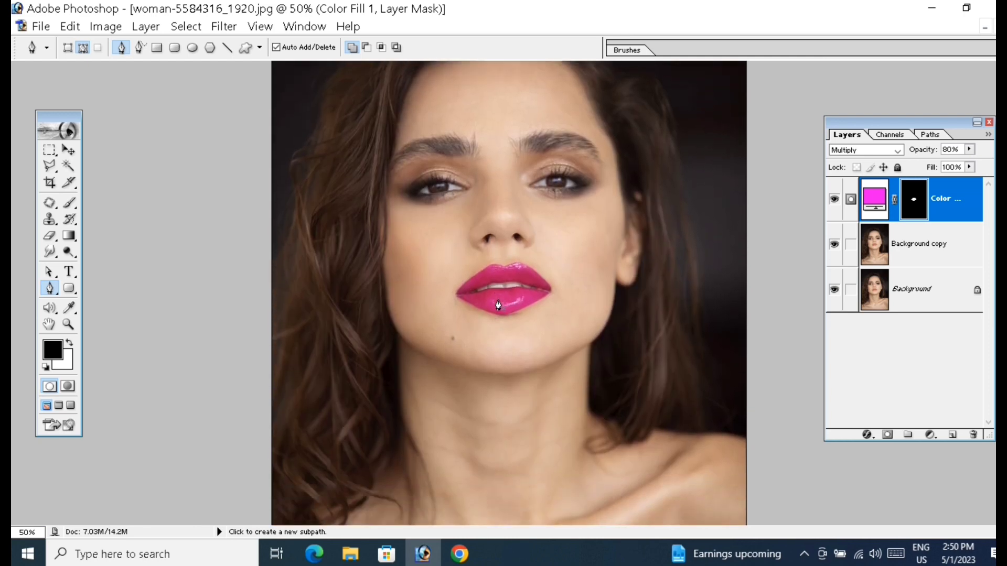
scroll(498, 304, "up", 2)
scroll(498, 304, "down", 2)
scroll(498, 303, "up", 2)
scroll(498, 303, "down", 2)
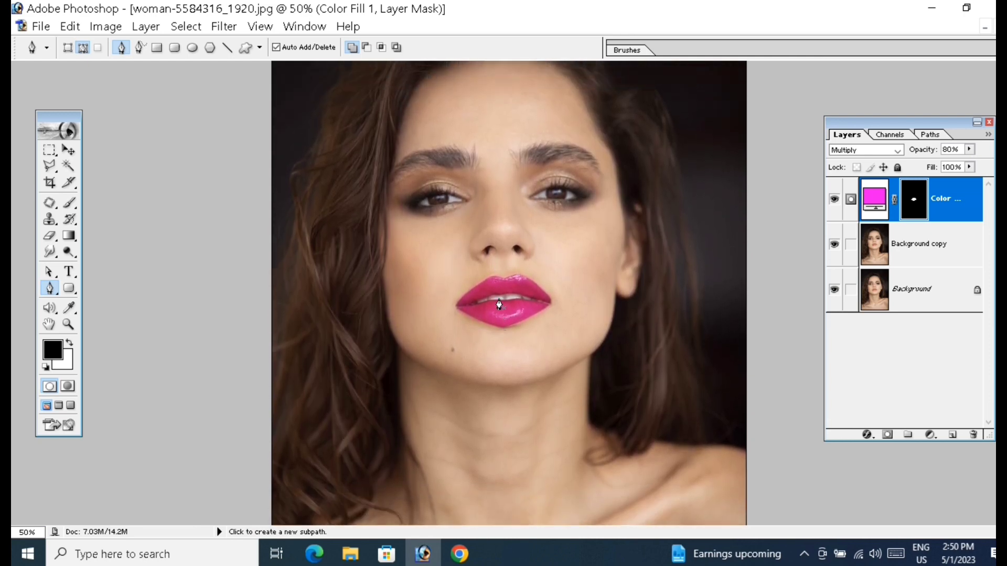
scroll(499, 302, "up", 2)
scroll(499, 302, "down", 2)
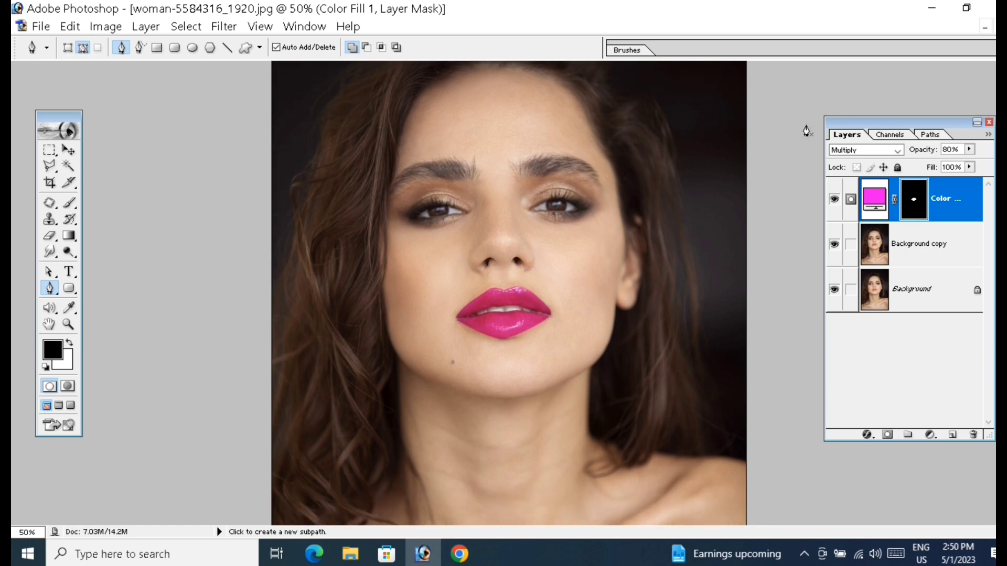